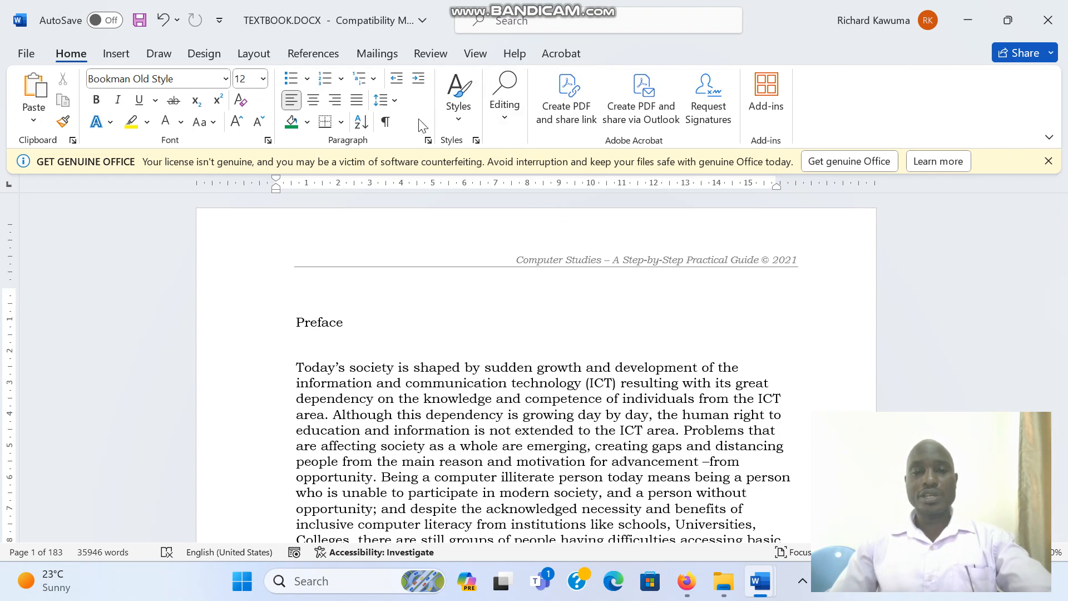
- Open the Styles pane and browse through the list of available styles
click(476, 141)
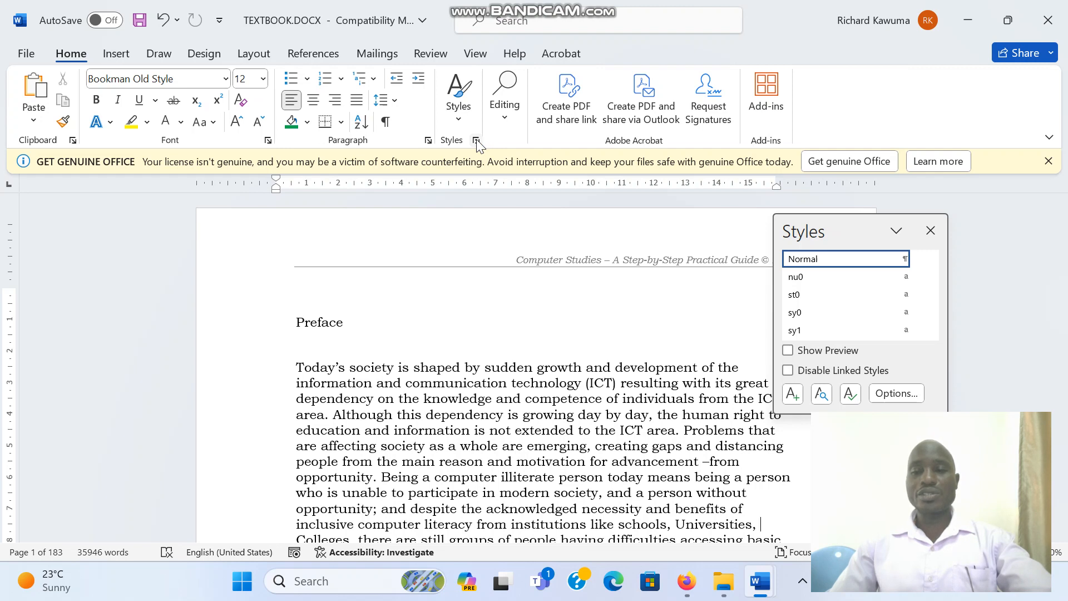
mouse_move(838, 264)
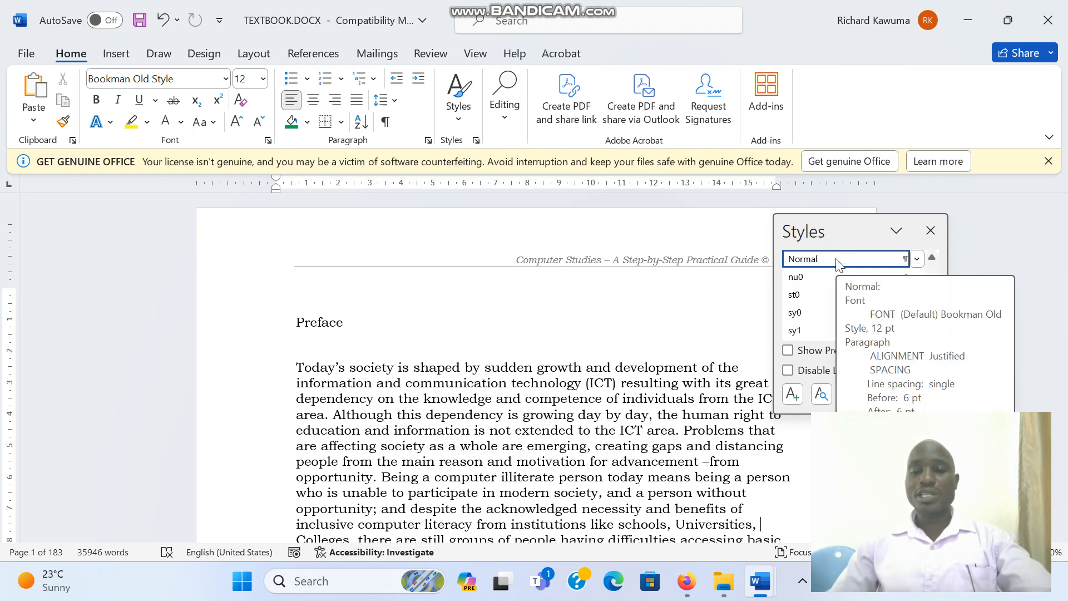
mouse_move(801, 331)
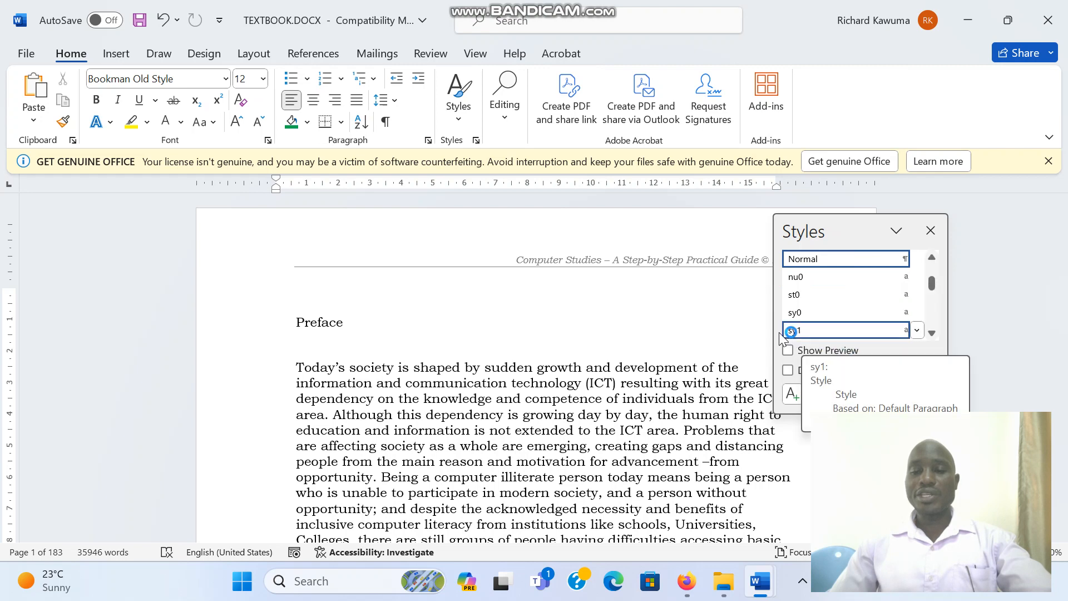
click(931, 334)
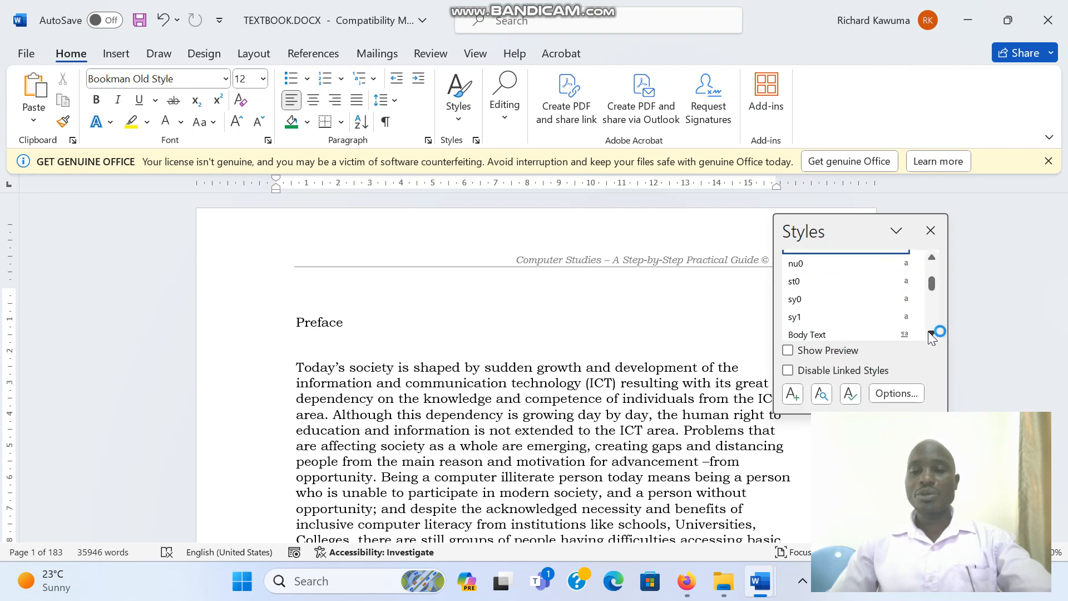
click(932, 333)
click(931, 334)
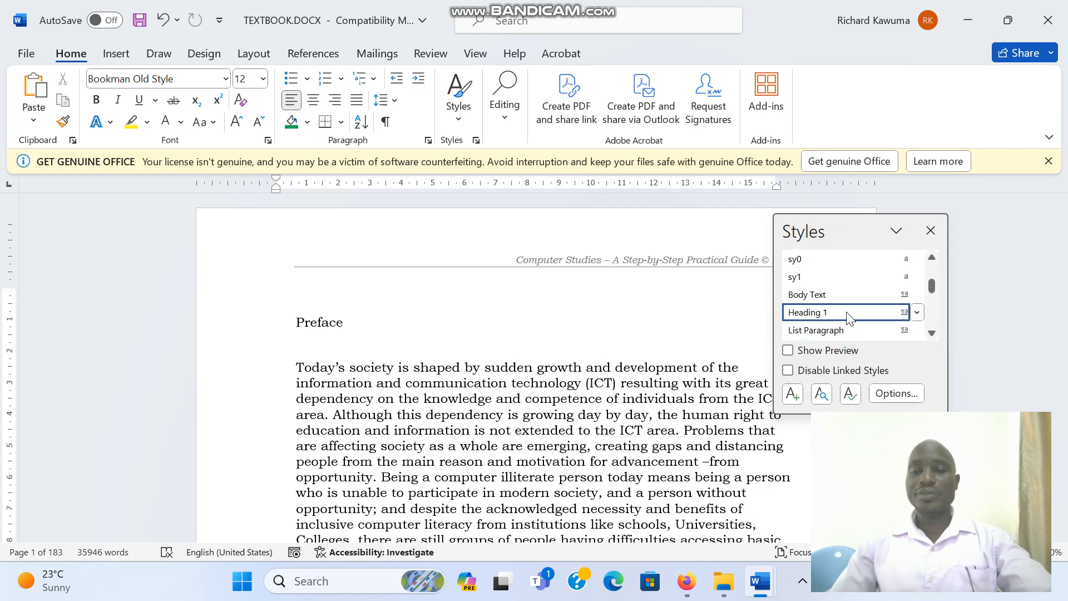
click(932, 232)
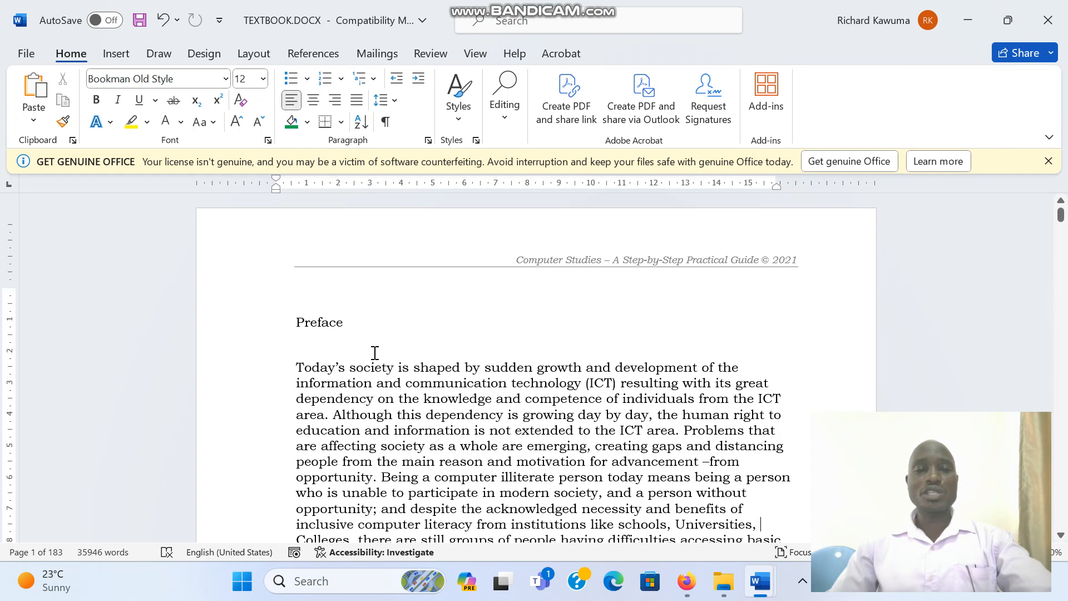
- Examine the built-in table of contents layouts without inserting one
click(310, 52)
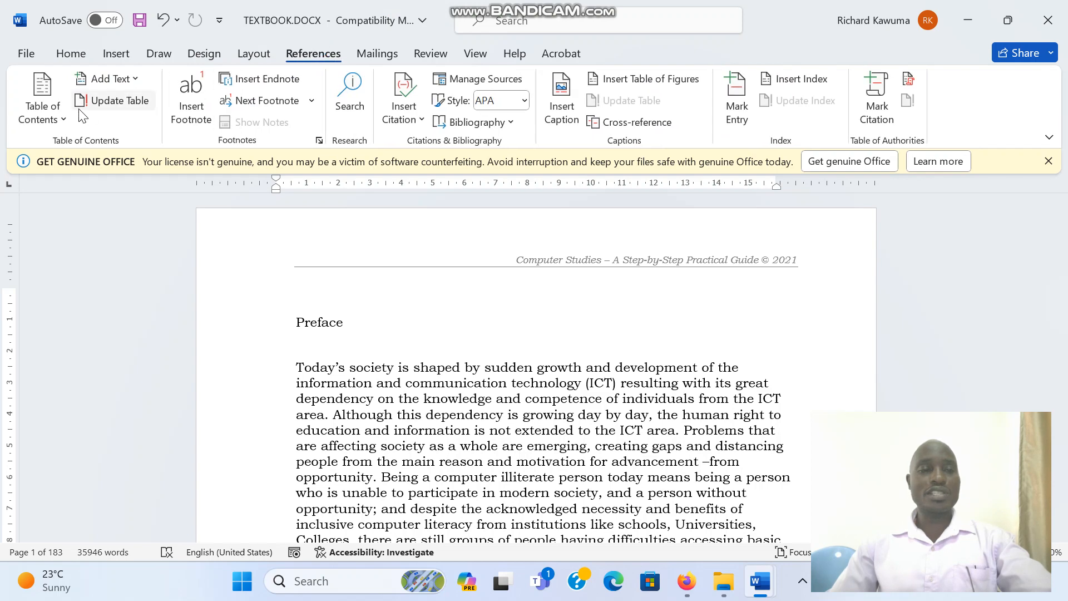
click(65, 118)
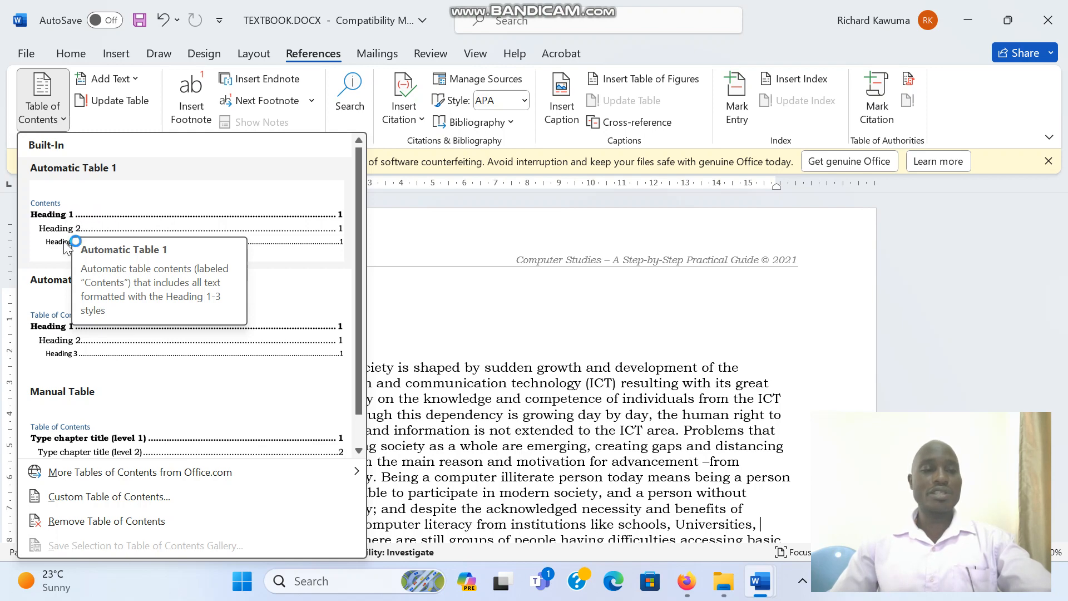
click(415, 370)
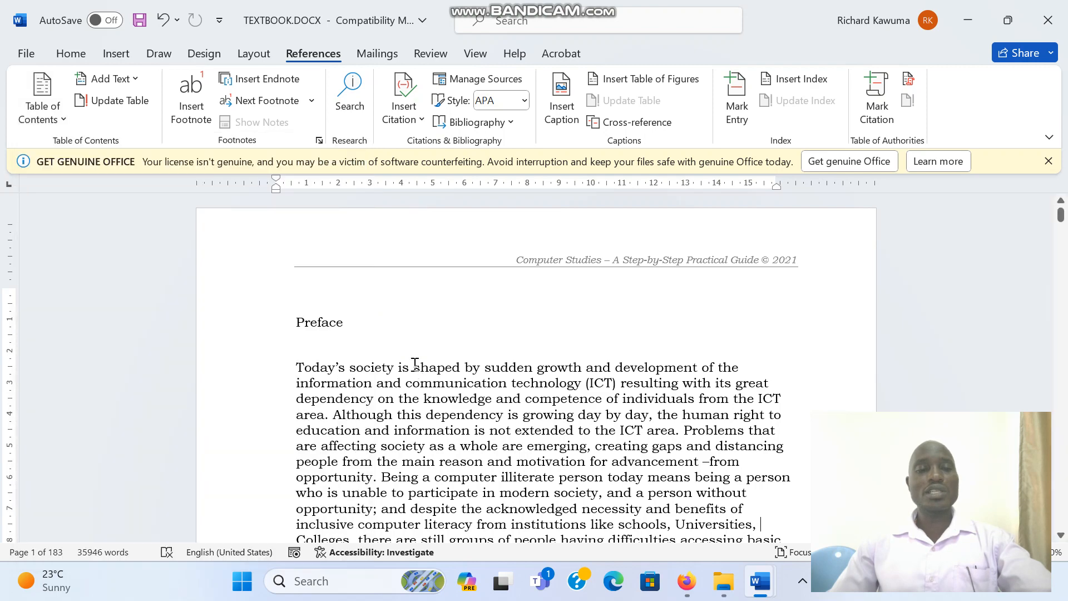
click(69, 54)
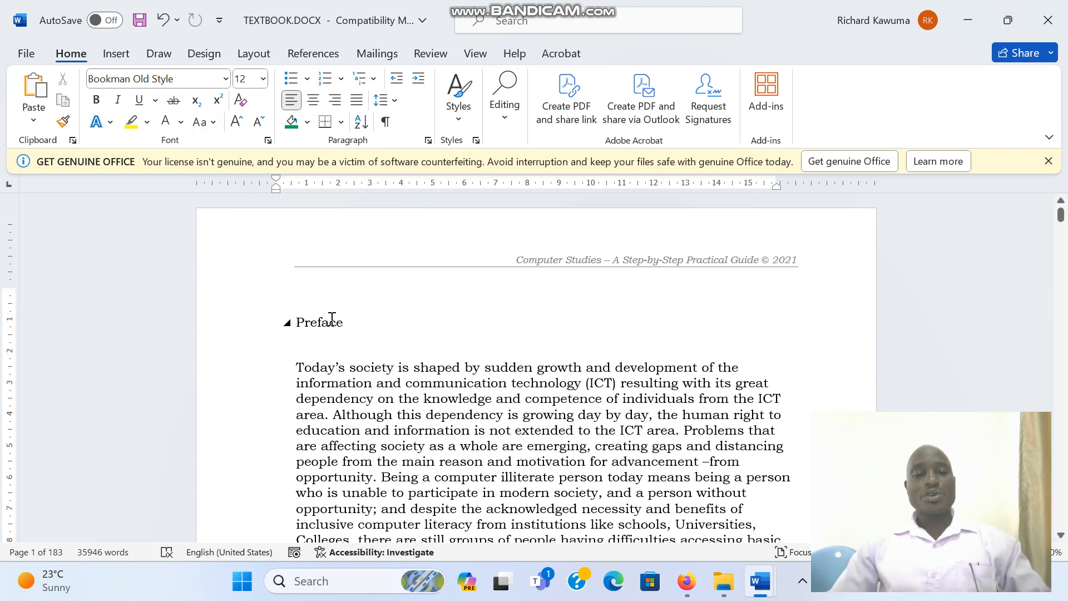
- Select the Preface heading and modify the Heading 1 style to Arial Rounded MT Bold, 24 pt, bold and centered
click(285, 320)
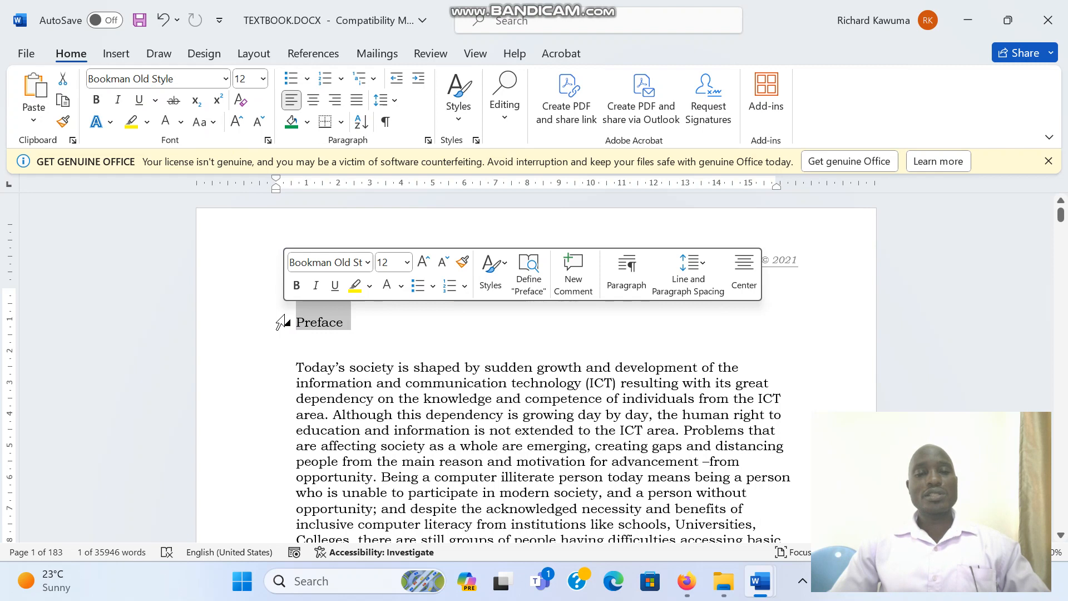
click(476, 141)
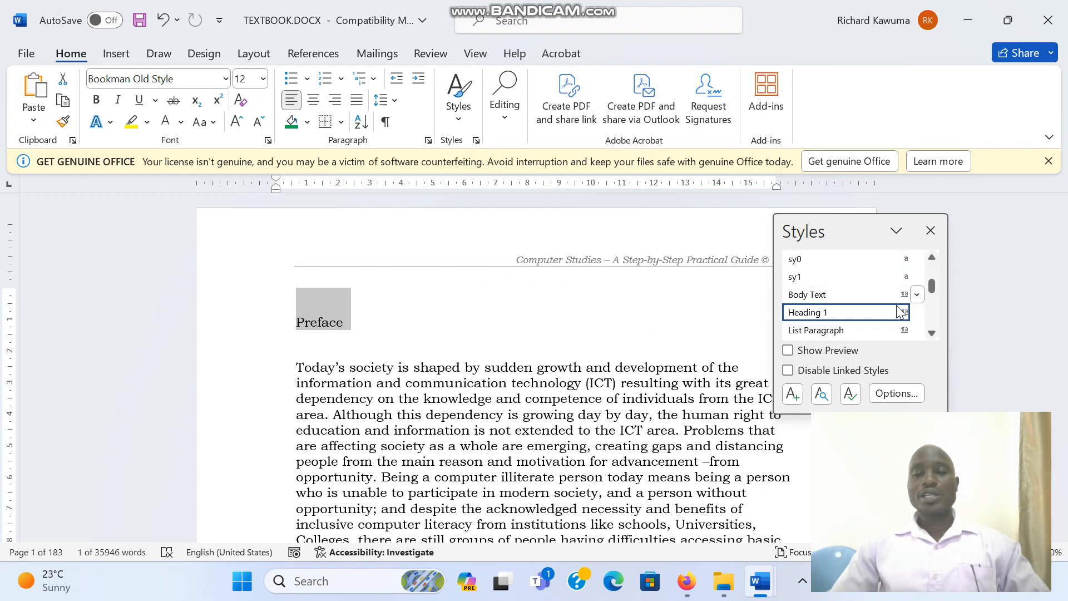
click(916, 315)
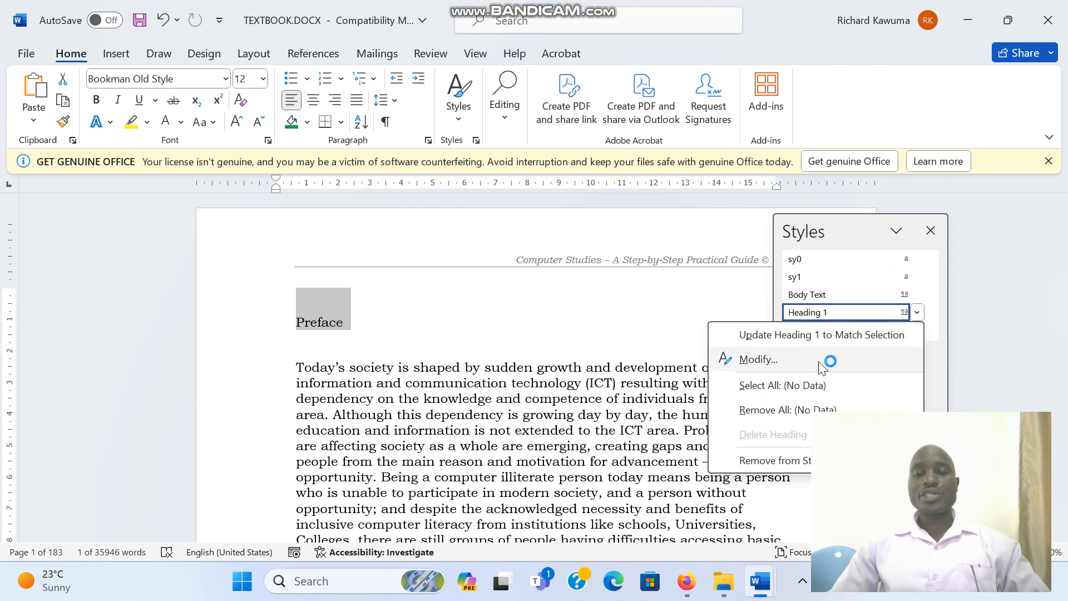
click(847, 315)
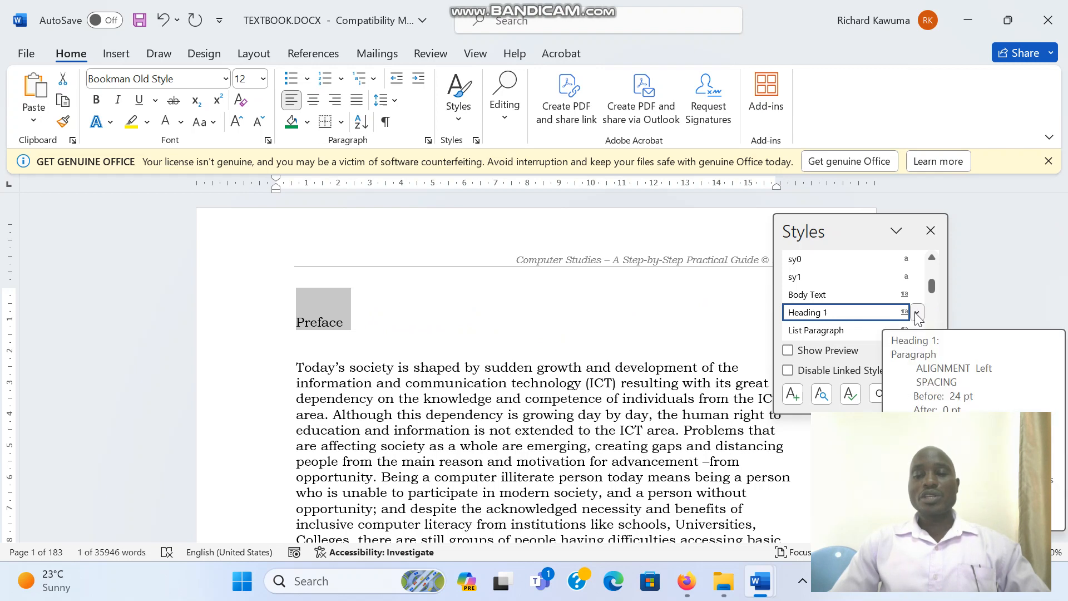
click(916, 313)
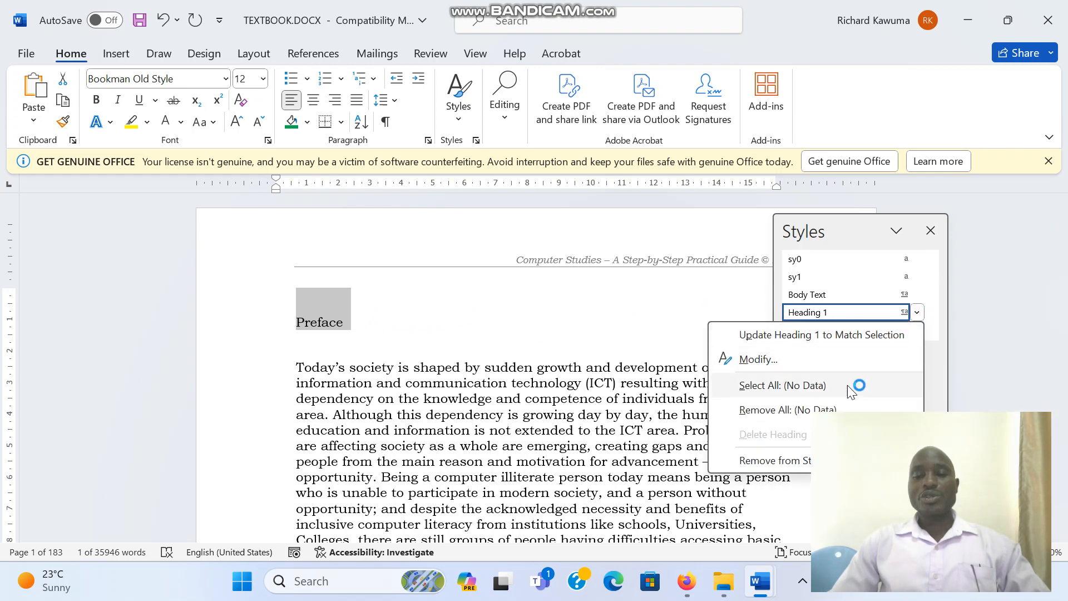
click(778, 361)
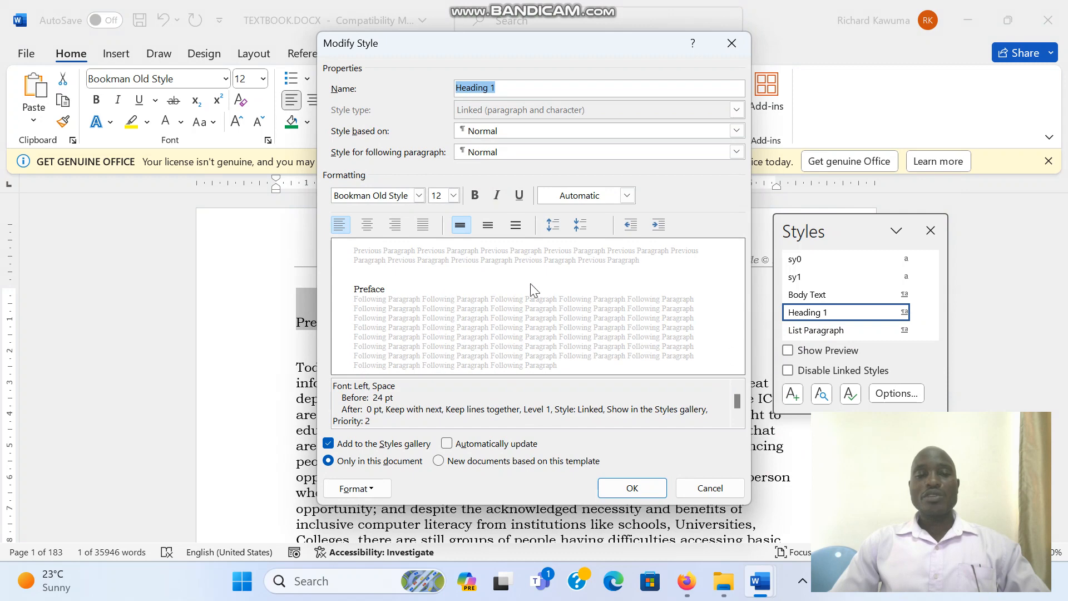
click(419, 195)
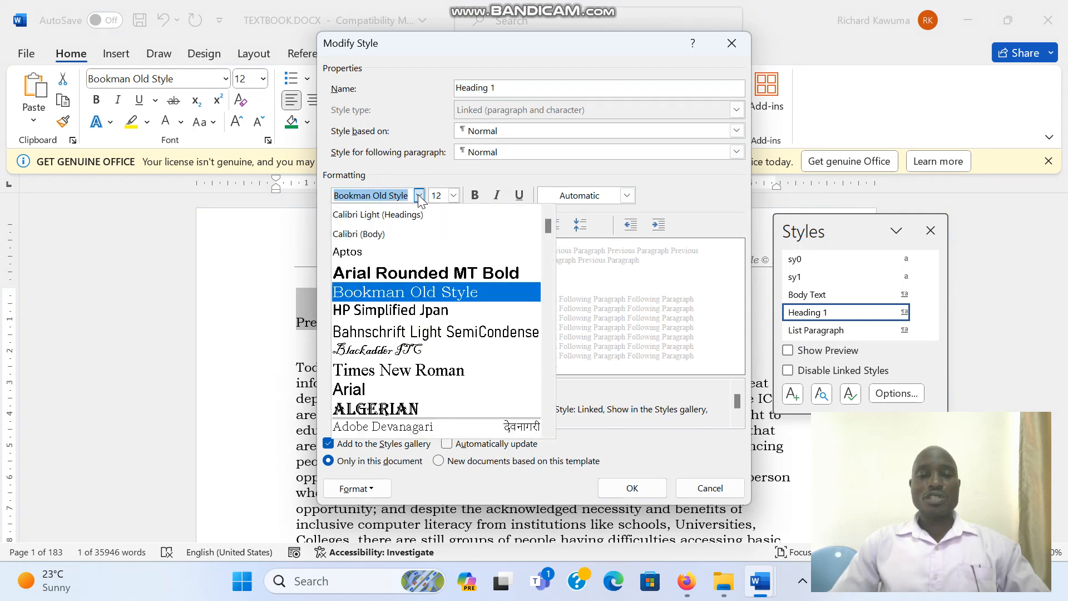
click(435, 275)
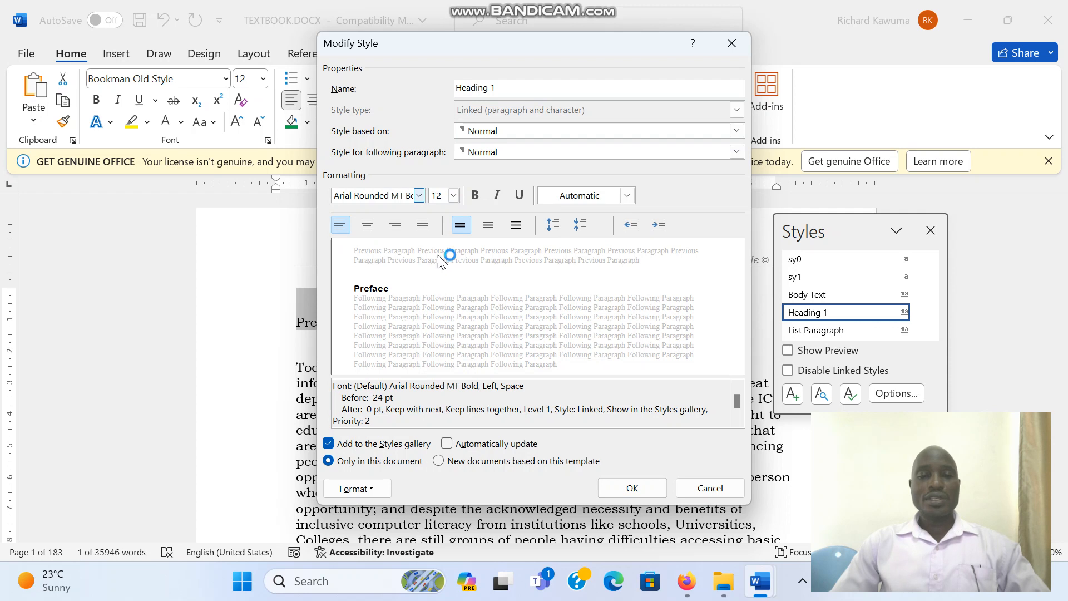
click(455, 196)
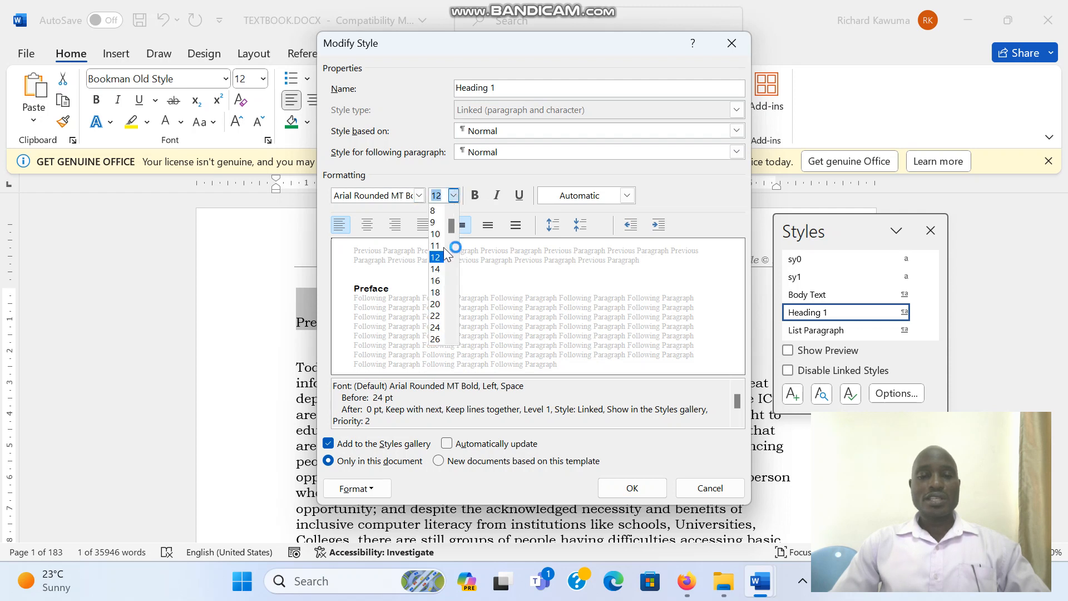
click(436, 328)
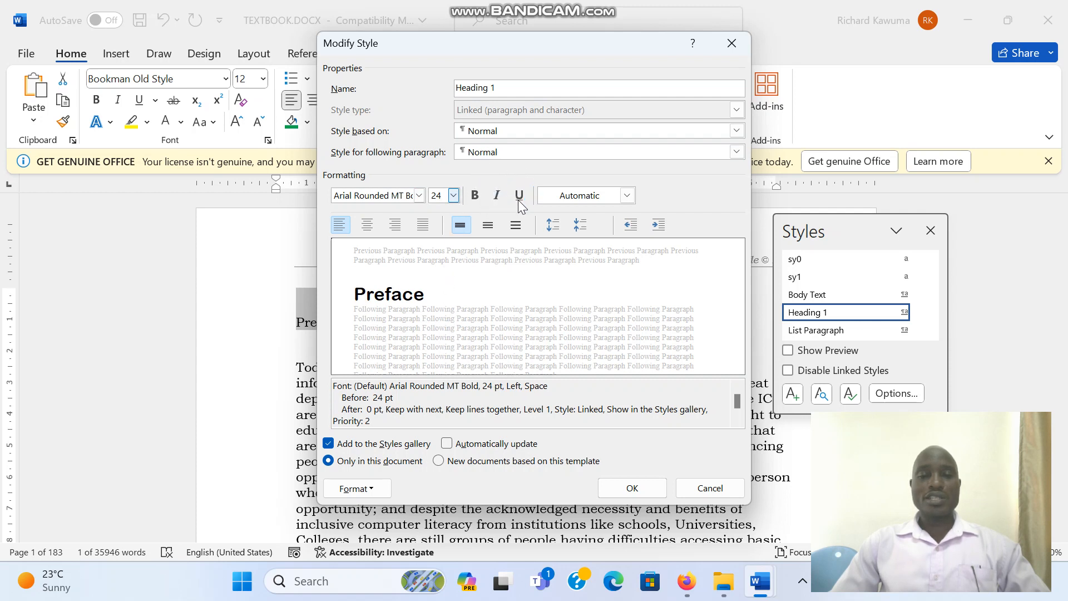
click(477, 196)
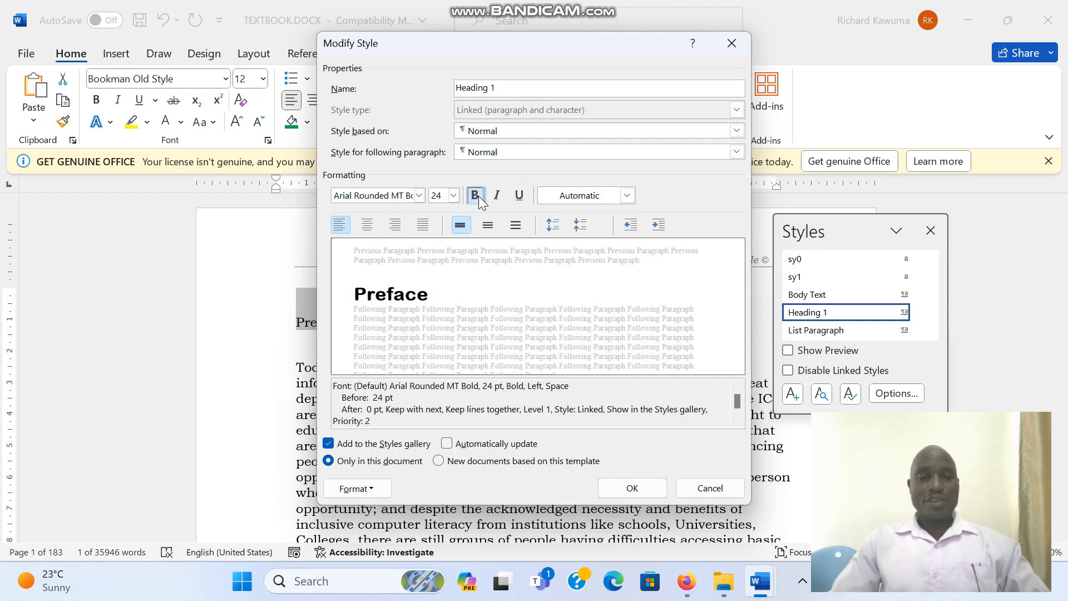
click(367, 224)
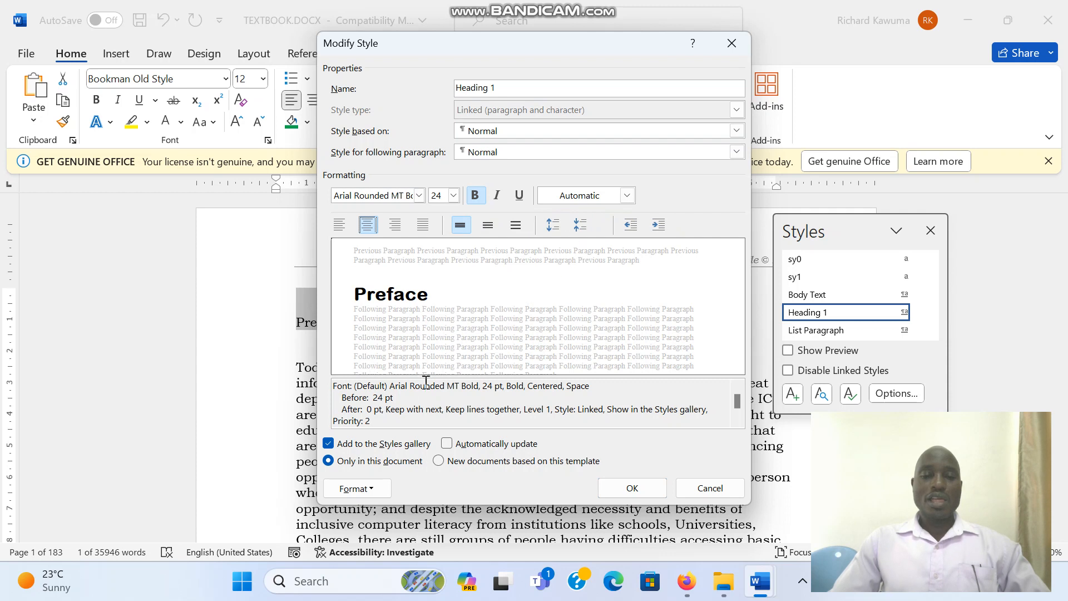
- Add 1½ pt top and bottom paragraph borders to the Heading 1 style and save the style changes
click(373, 489)
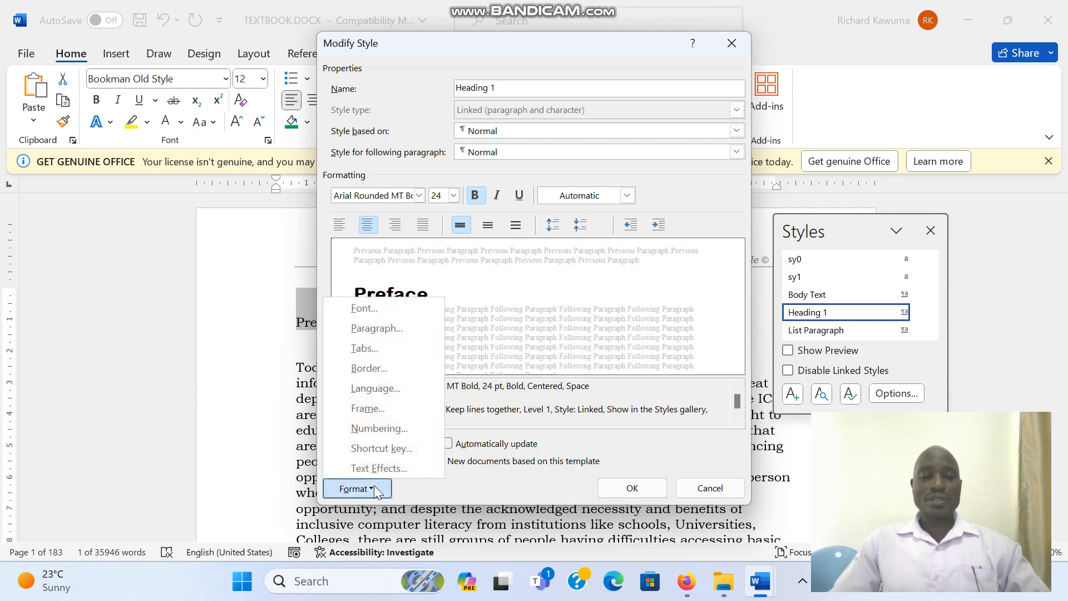
click(389, 371)
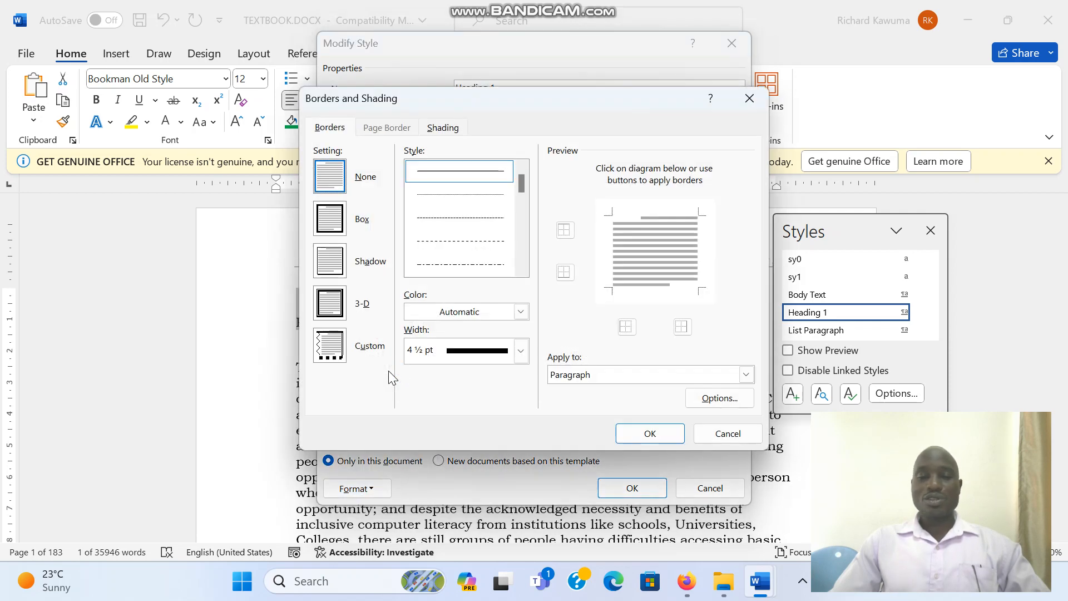
click(564, 232)
click(564, 273)
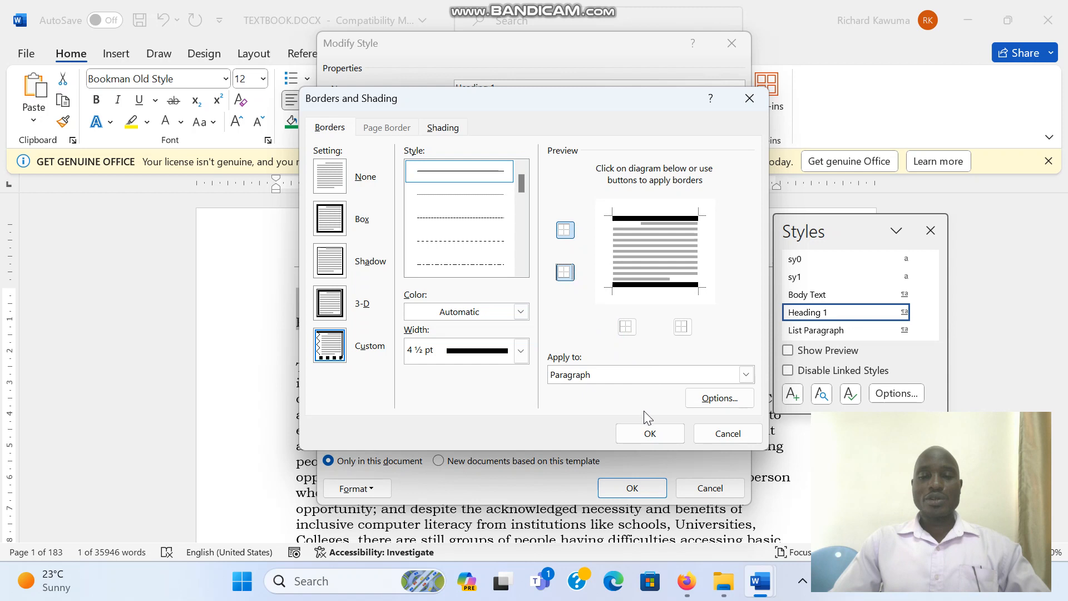
click(521, 351)
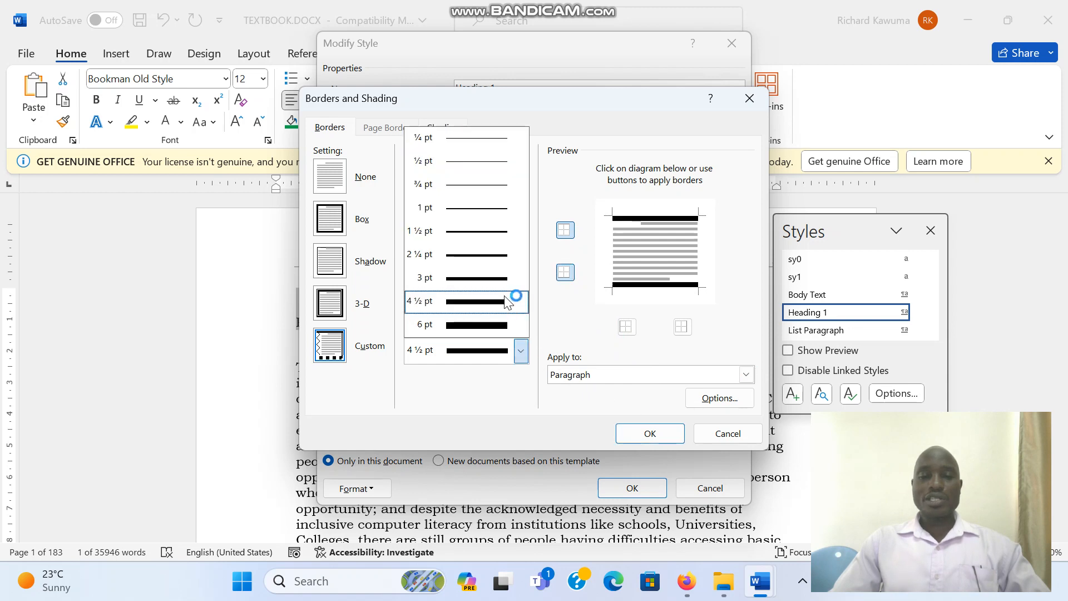
click(491, 240)
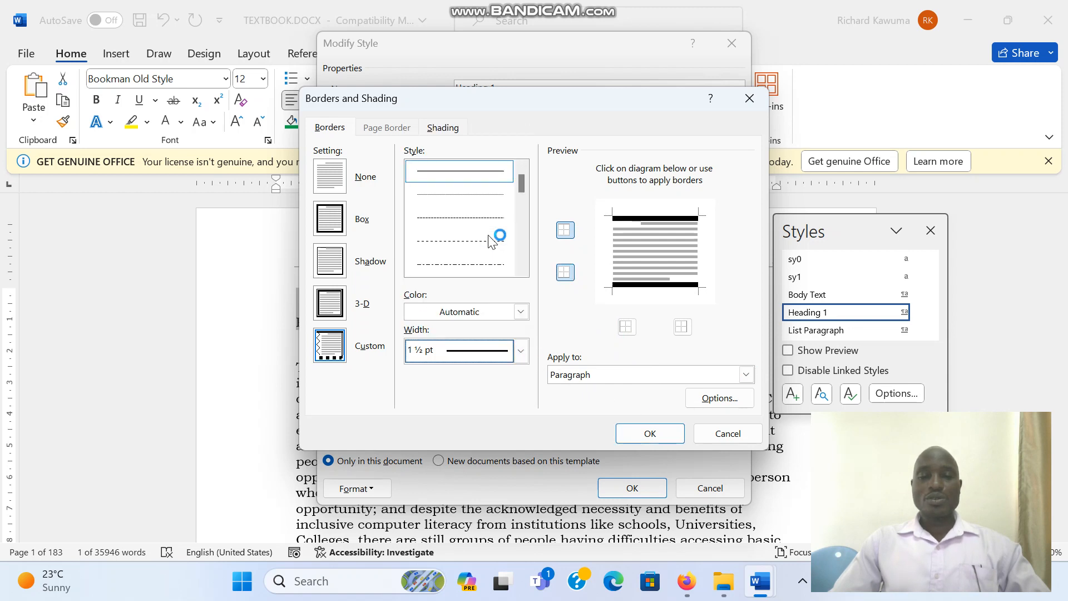
click(563, 232)
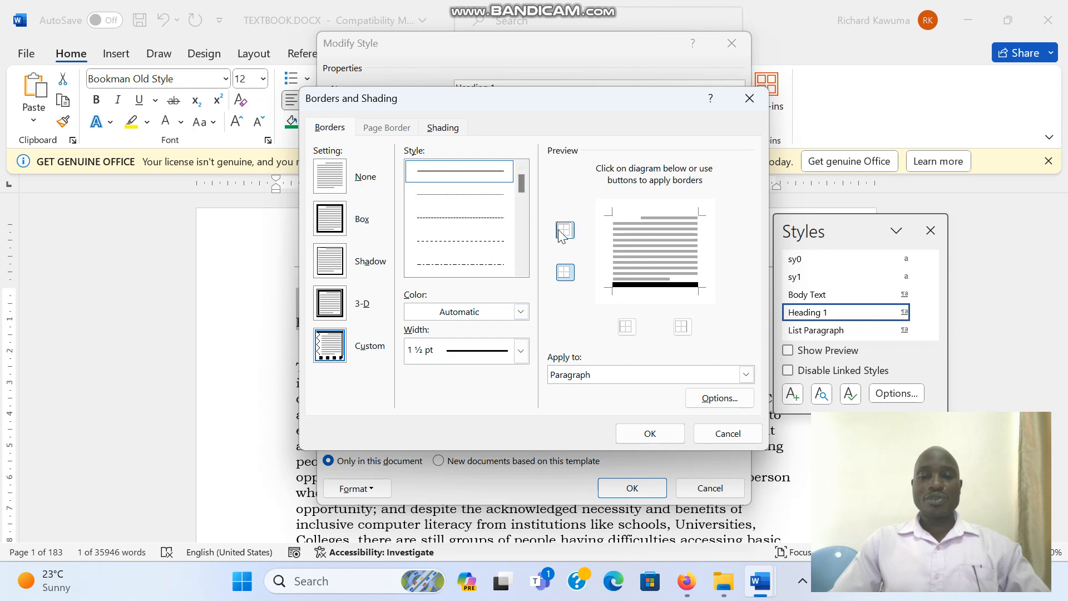
click(562, 232)
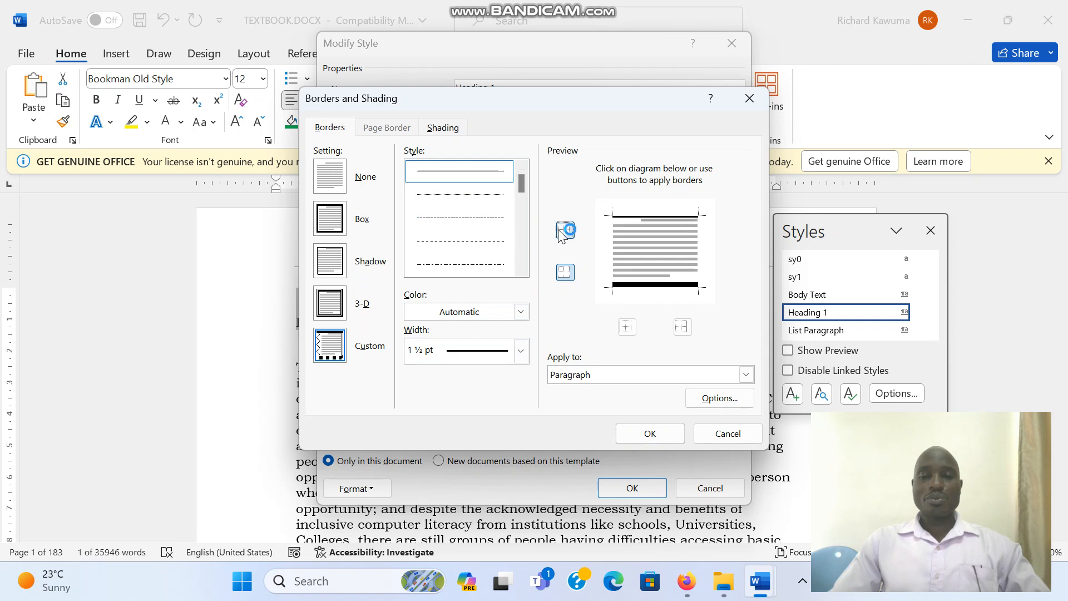
click(564, 272)
click(564, 272)
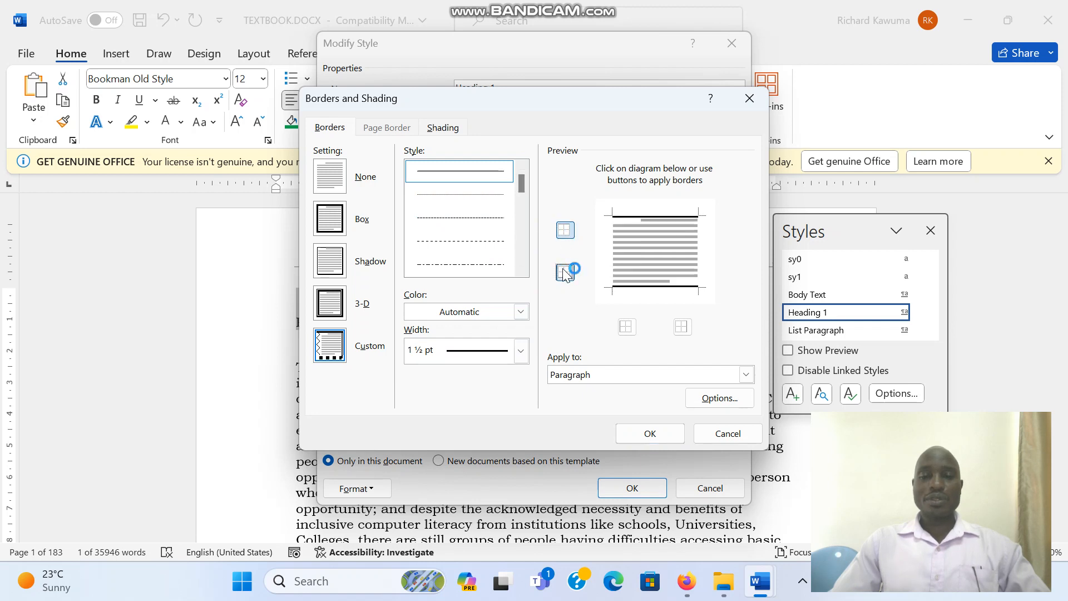
click(626, 433)
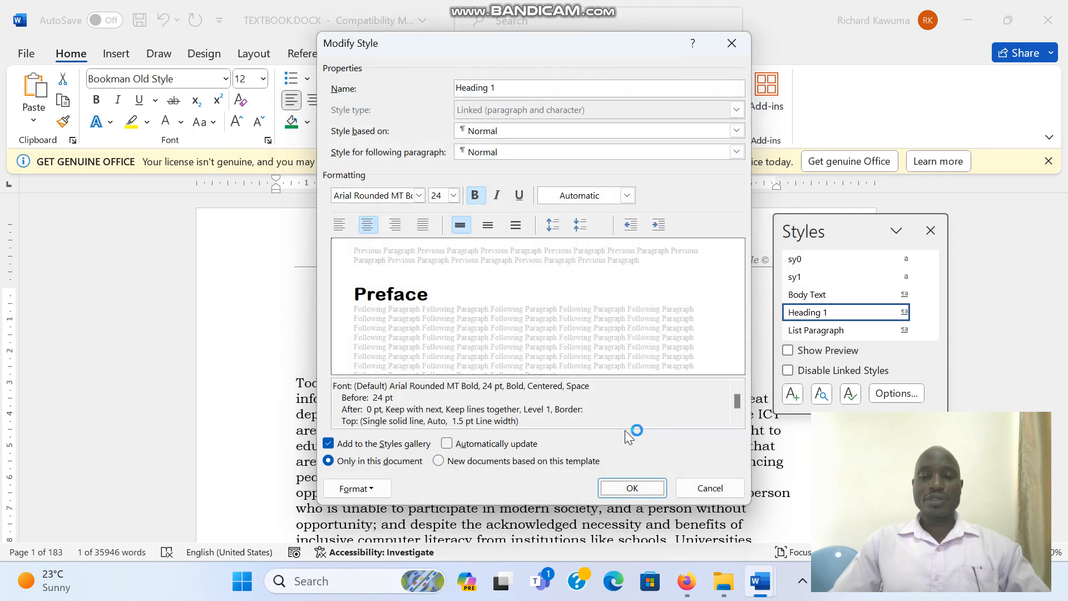
click(616, 492)
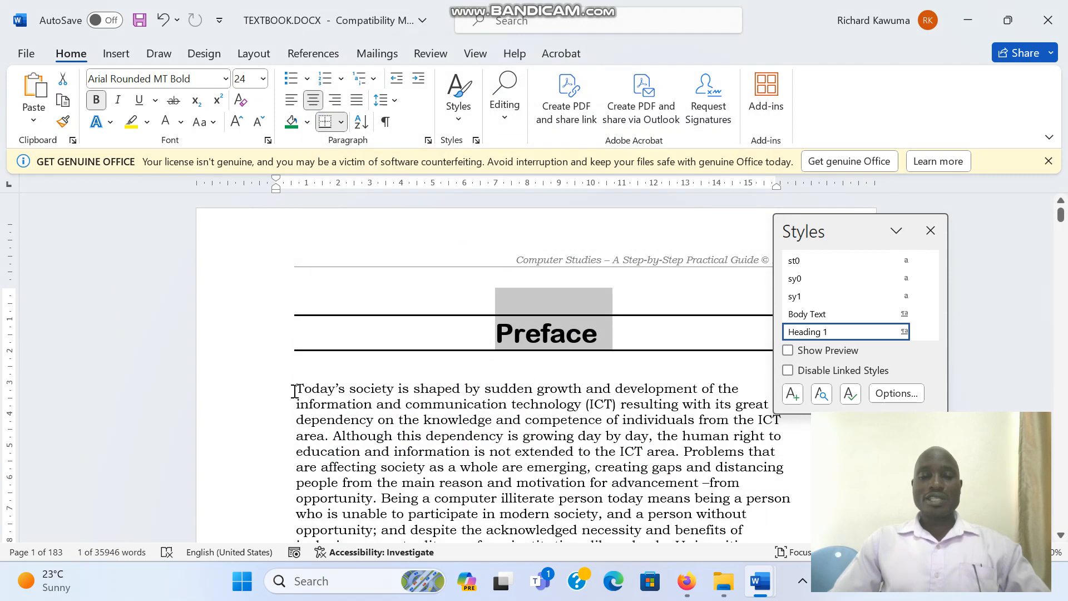
- Select the body text and modify the Normal style, changing its font to HP Simplified Jpan
mouse_move(295, 391)
mouse_down()
mouse_move(560, 517)
mouse_move(688, 548)
mouse_up()
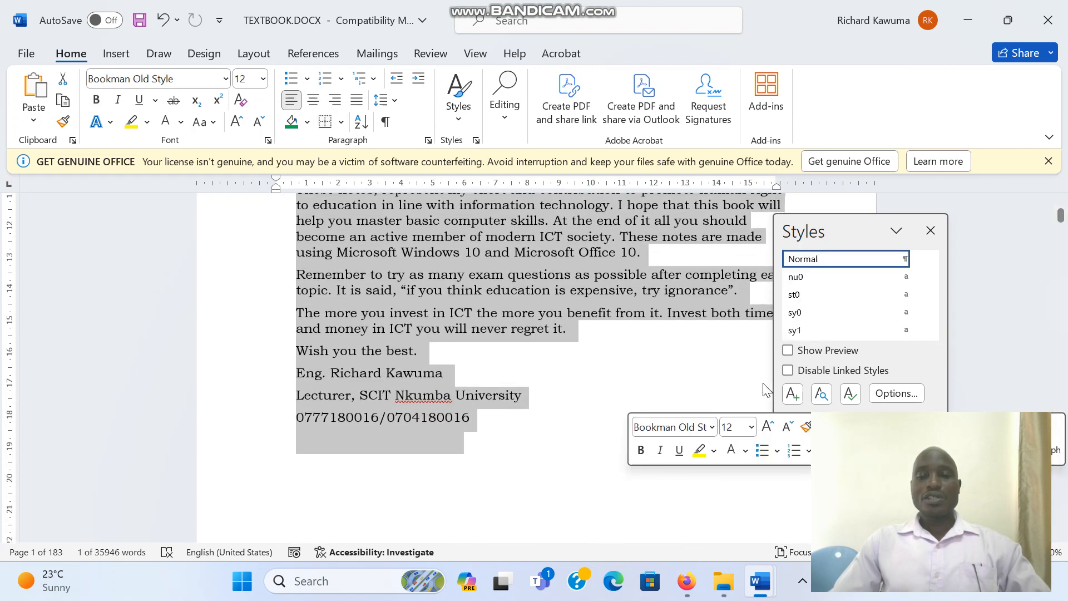
click(837, 266)
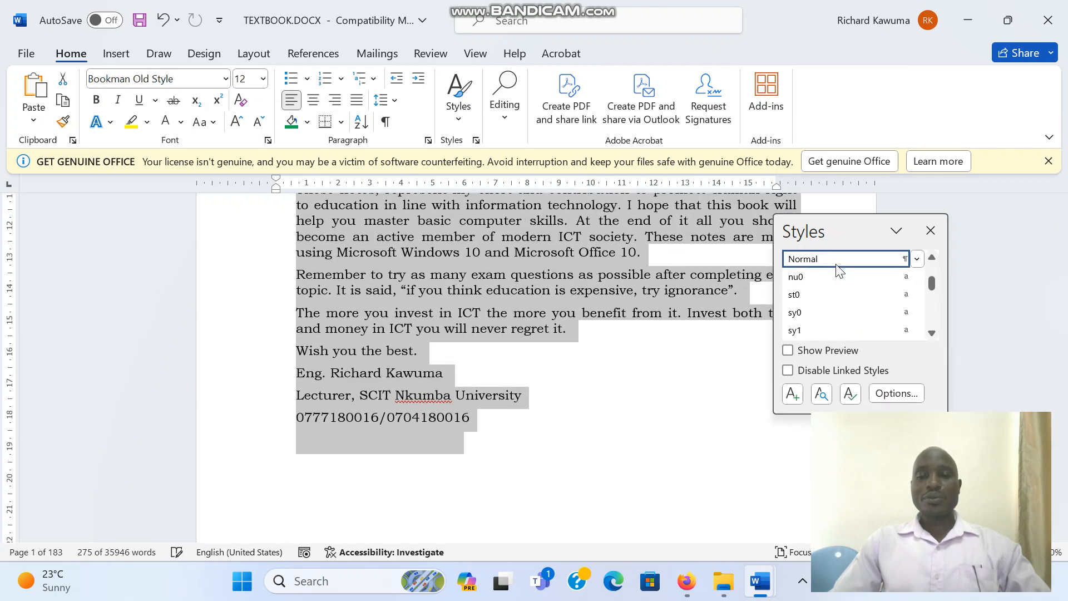
click(916, 258)
click(843, 306)
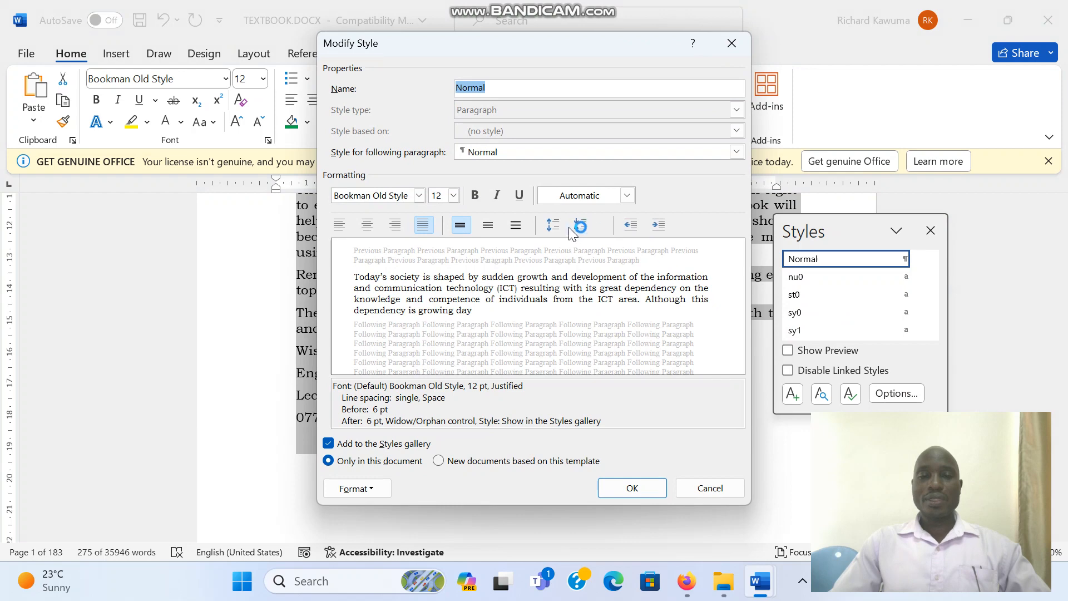
click(419, 195)
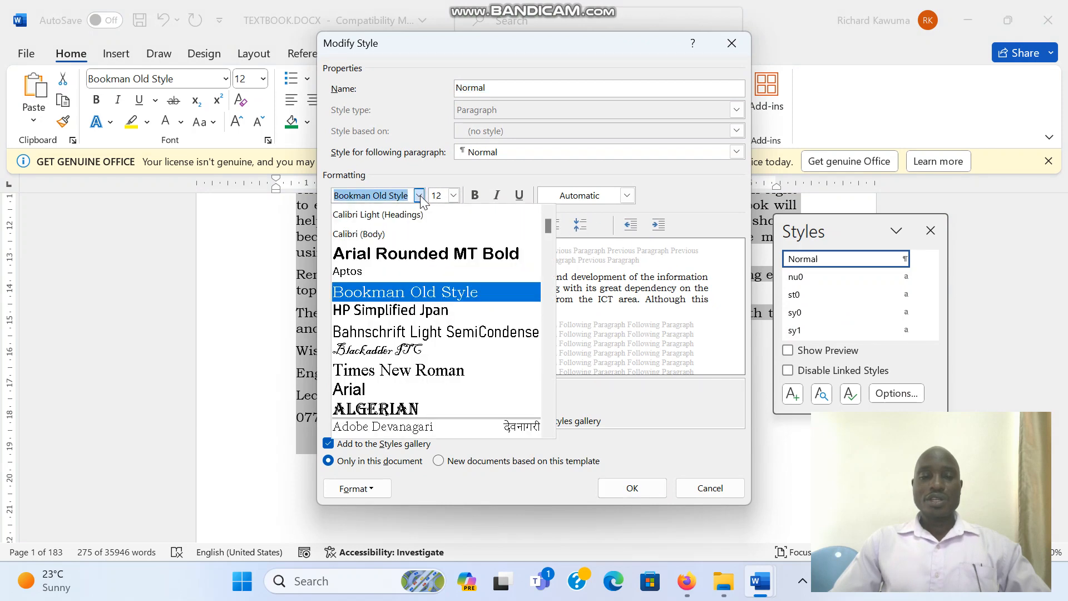
click(409, 307)
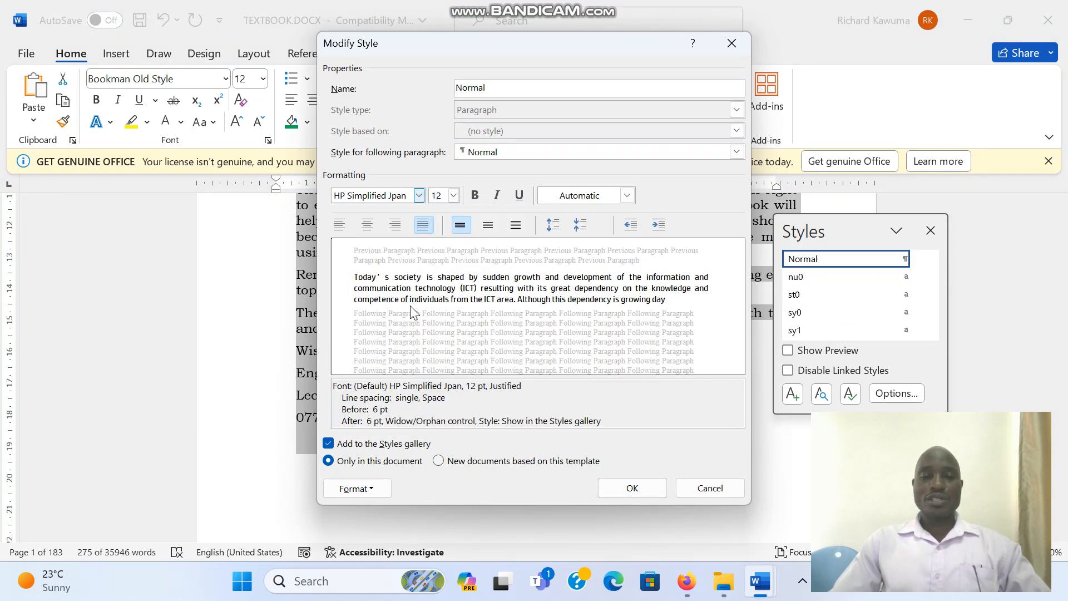
- Set the Normal style to 14 pt, left aligned, with 12 pt spacing before and after, and save the style
click(455, 195)
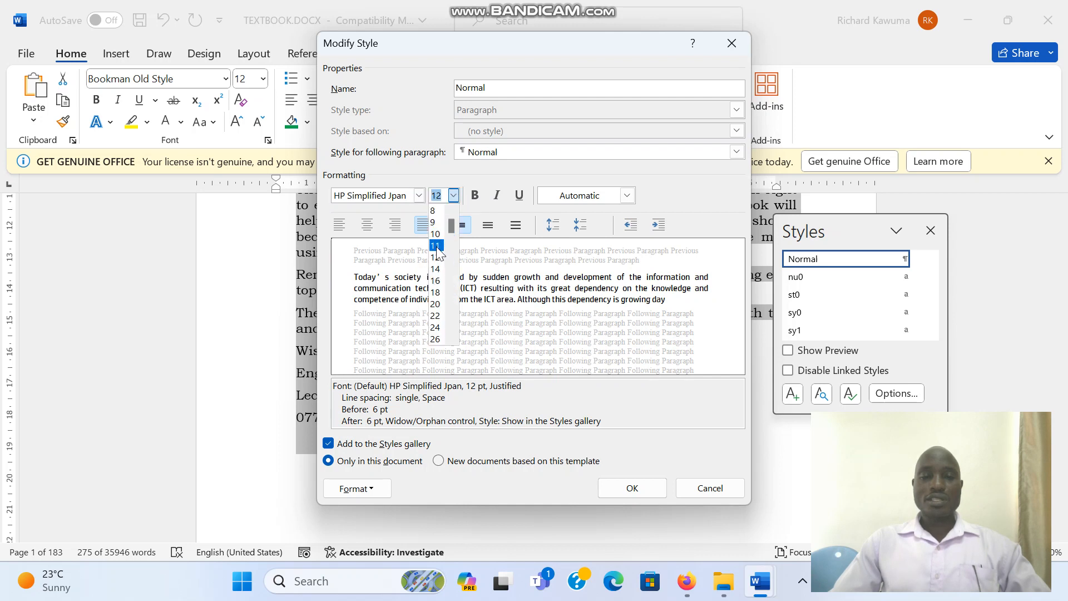
click(435, 269)
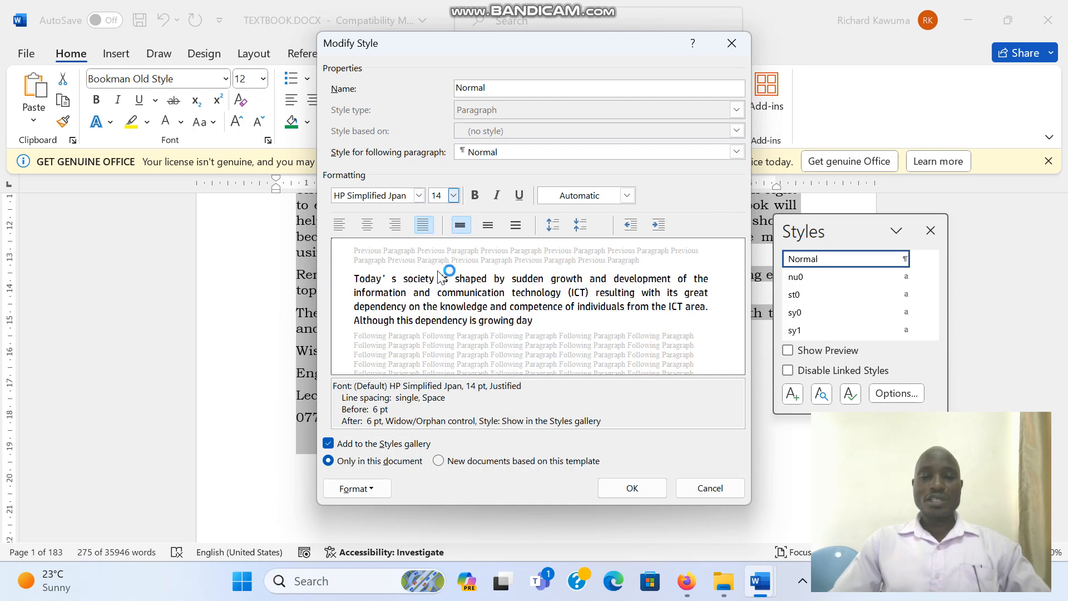
click(420, 227)
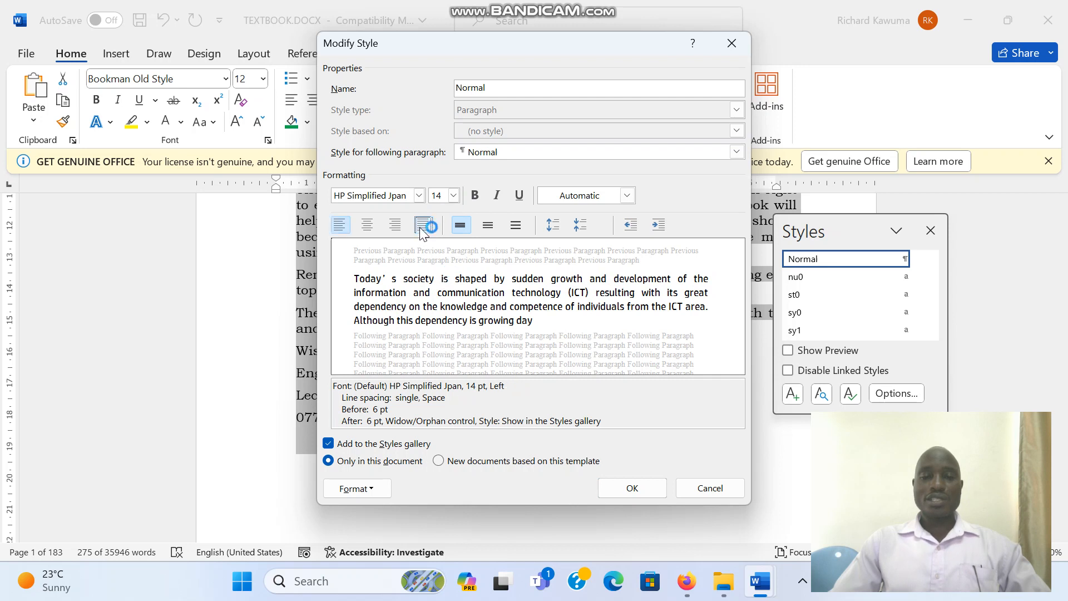
click(558, 227)
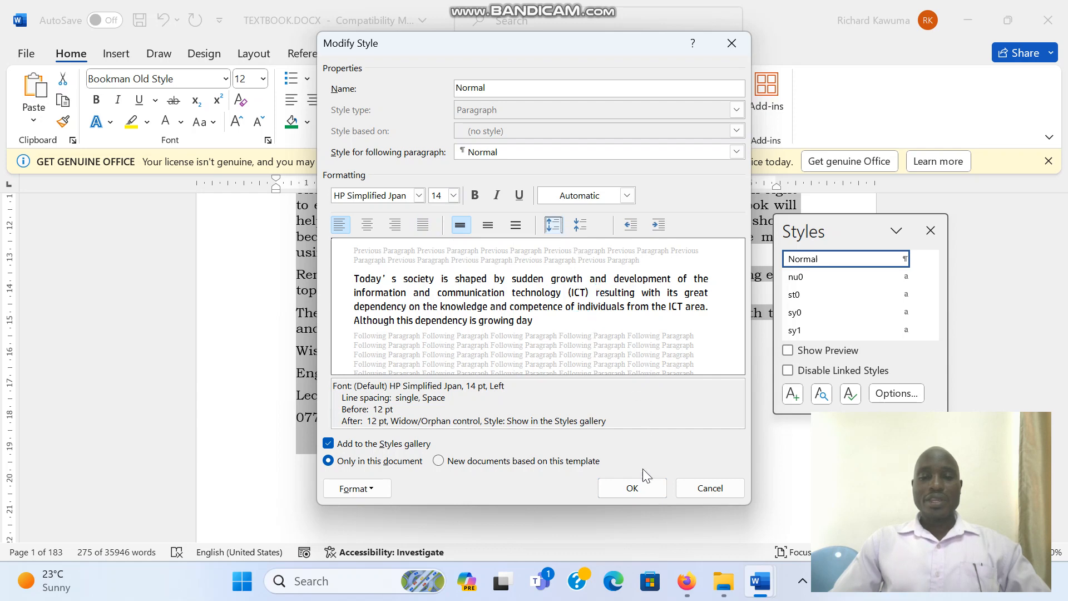
click(616, 488)
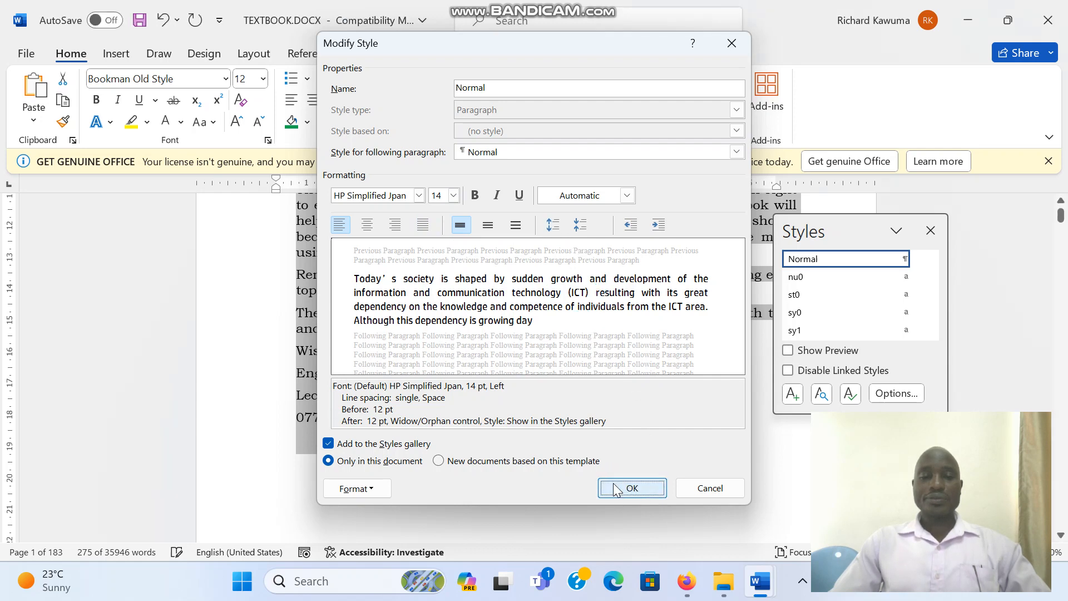
click(615, 401)
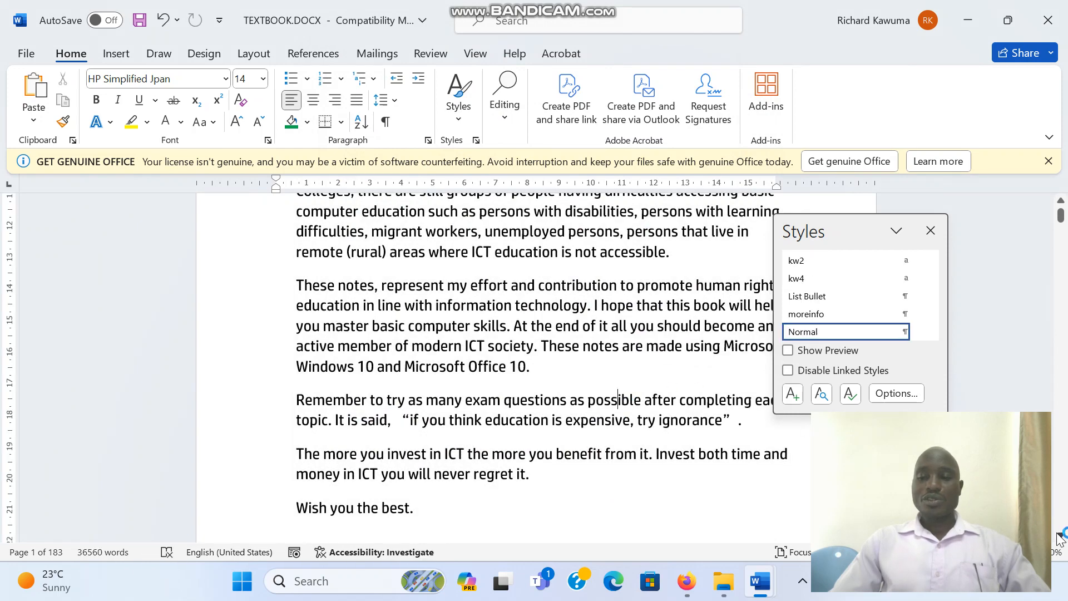
- Apply the Heading 1 style to the "TOPIC 1: COMPUTER SETUP AND STARTUP" heading
scroll(1061, 536, down, 5)
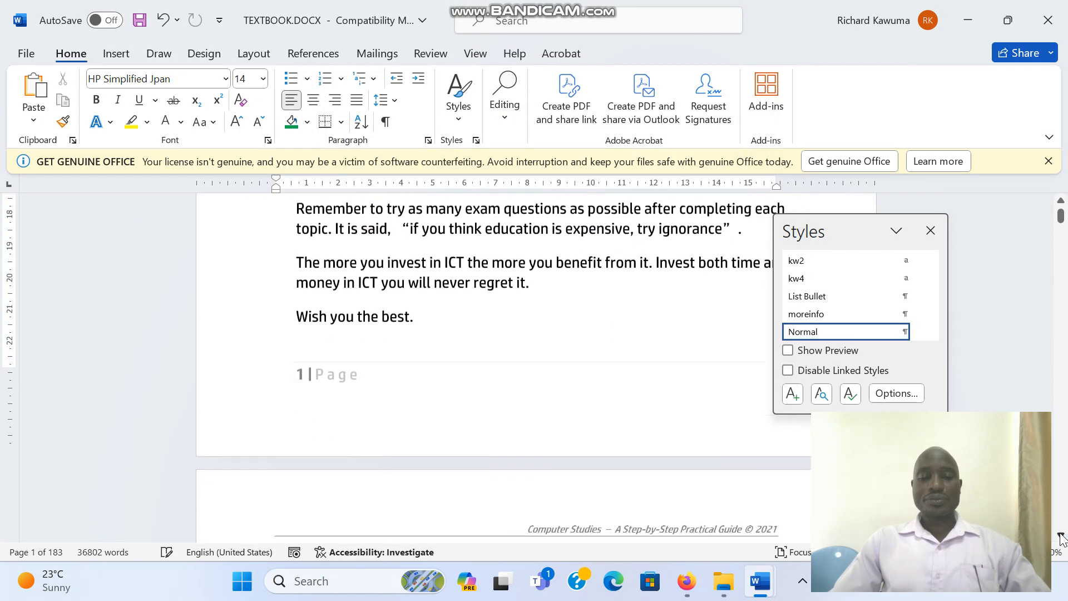
scroll(1060, 536, down, 6)
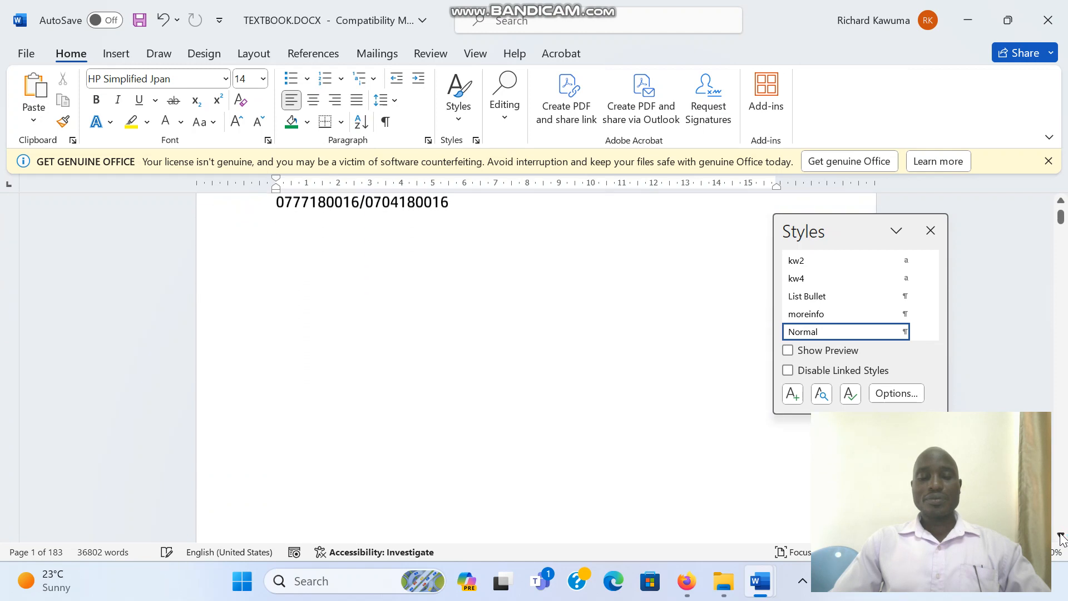
scroll(1060, 536, down, 6)
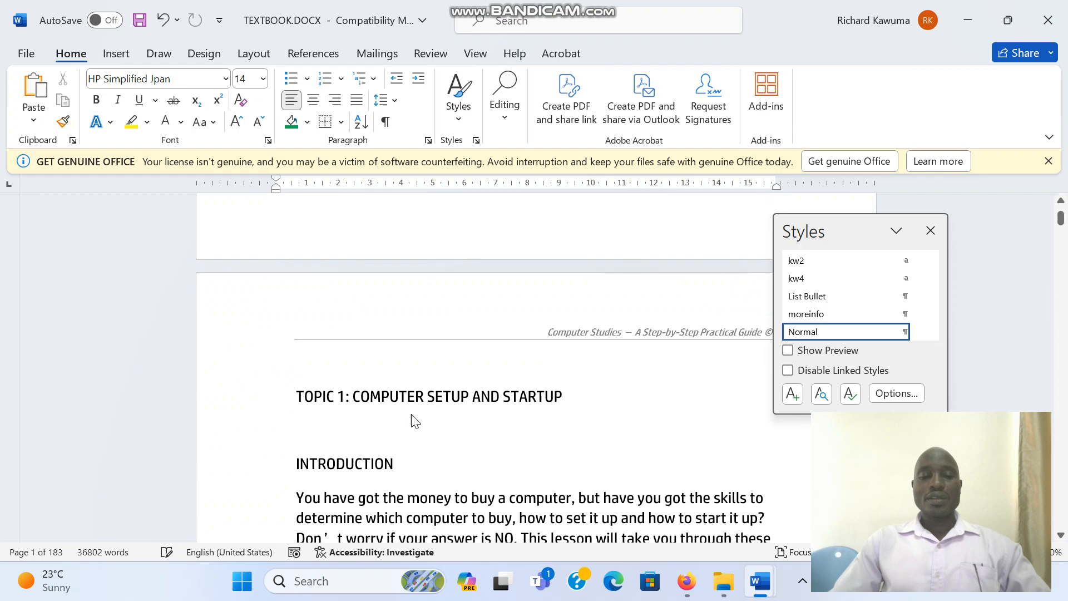
click(291, 389)
shift+click(591, 400)
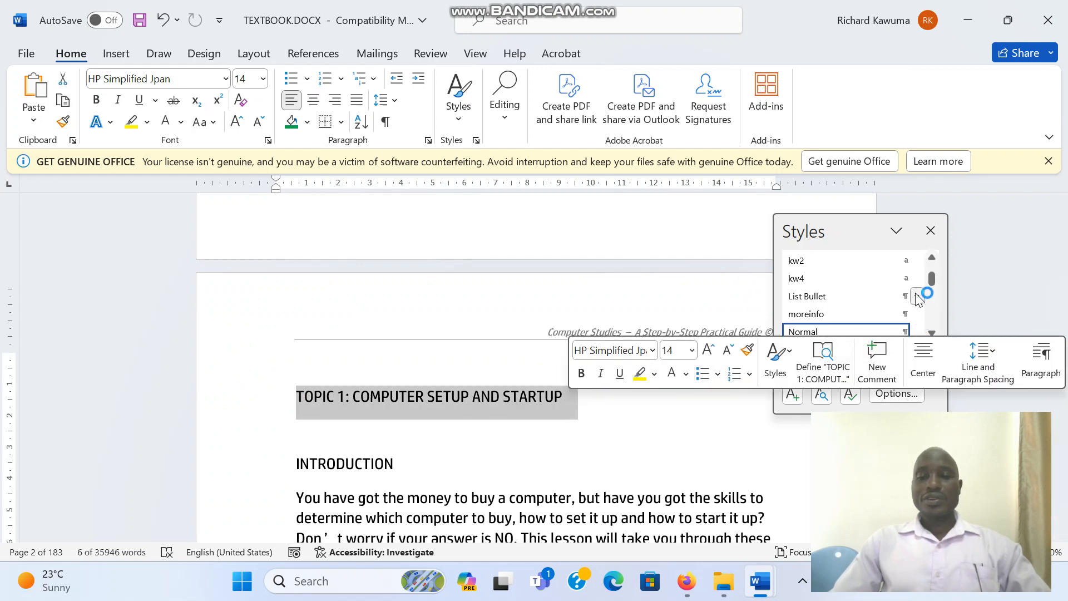
click(931, 257)
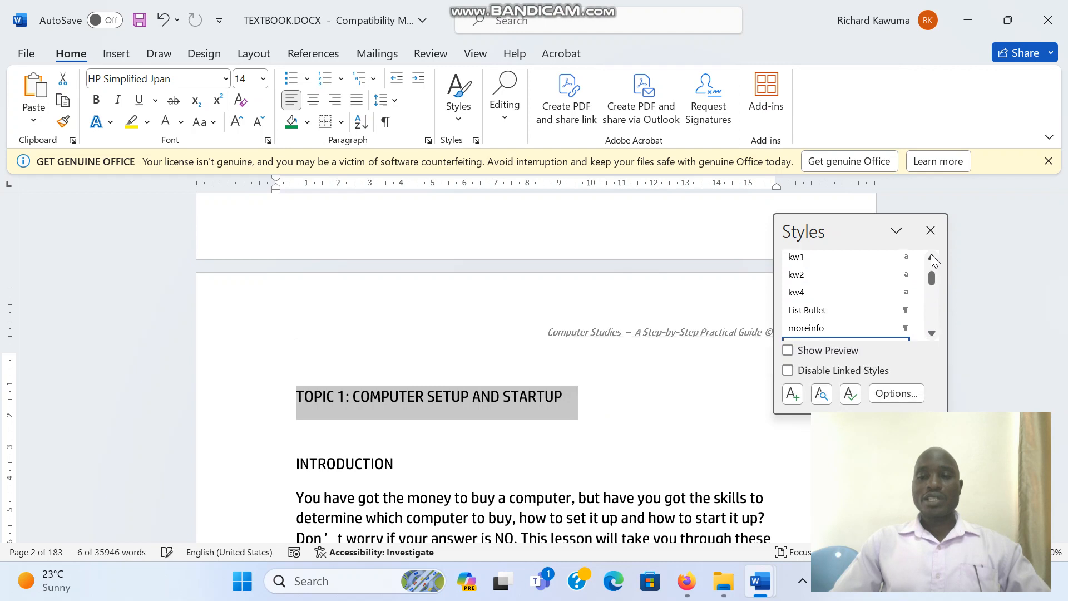
click(931, 257)
click(931, 257)
click(931, 257)
click(931, 257)
click(932, 257)
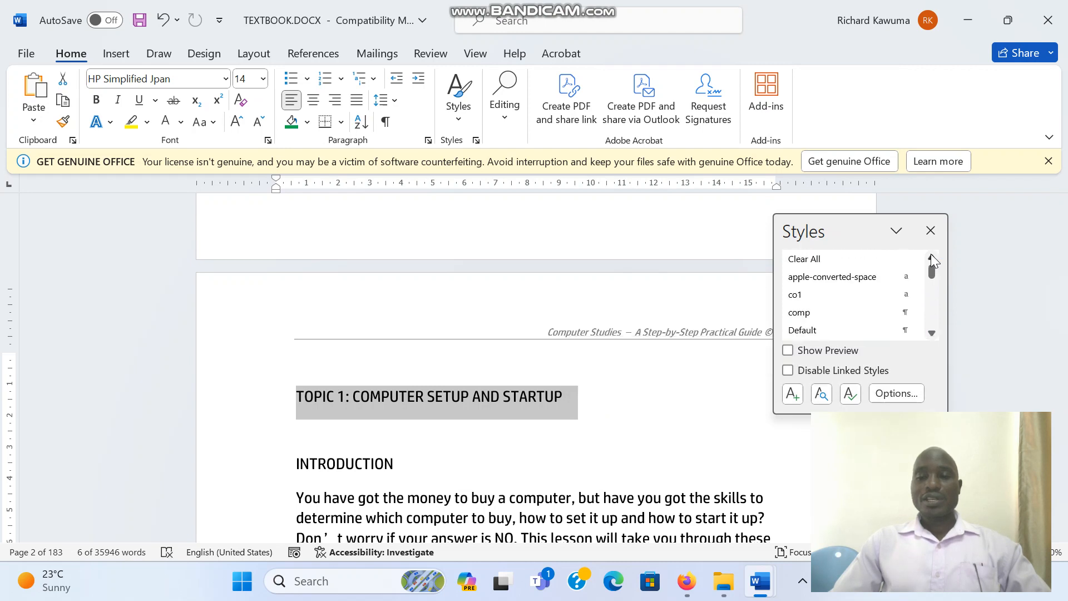
click(931, 332)
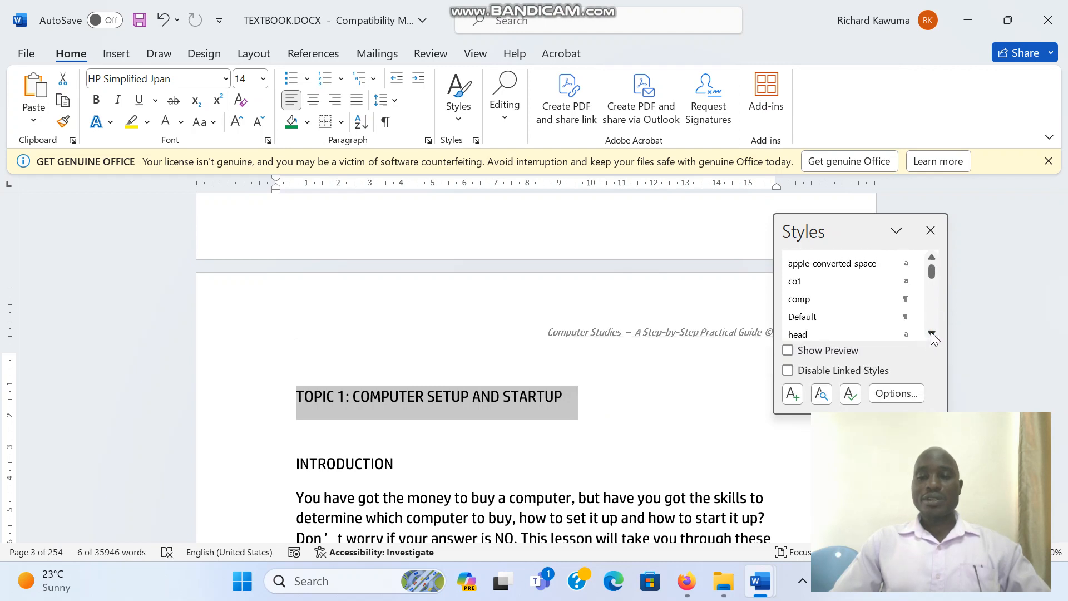
click(931, 333)
click(931, 333)
click(931, 333)
click(932, 332)
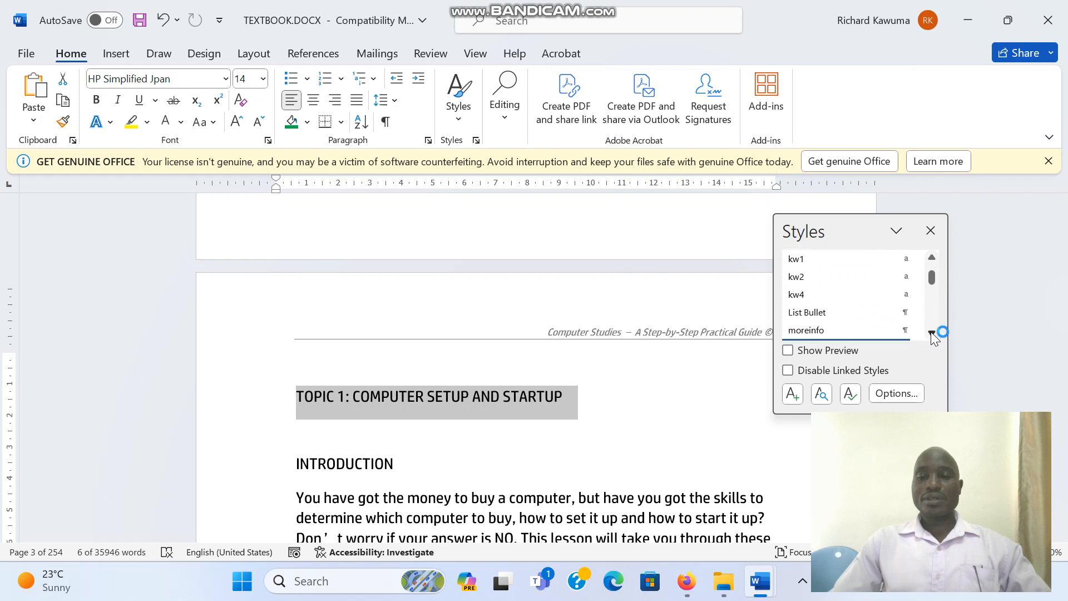
click(932, 333)
click(932, 332)
click(932, 333)
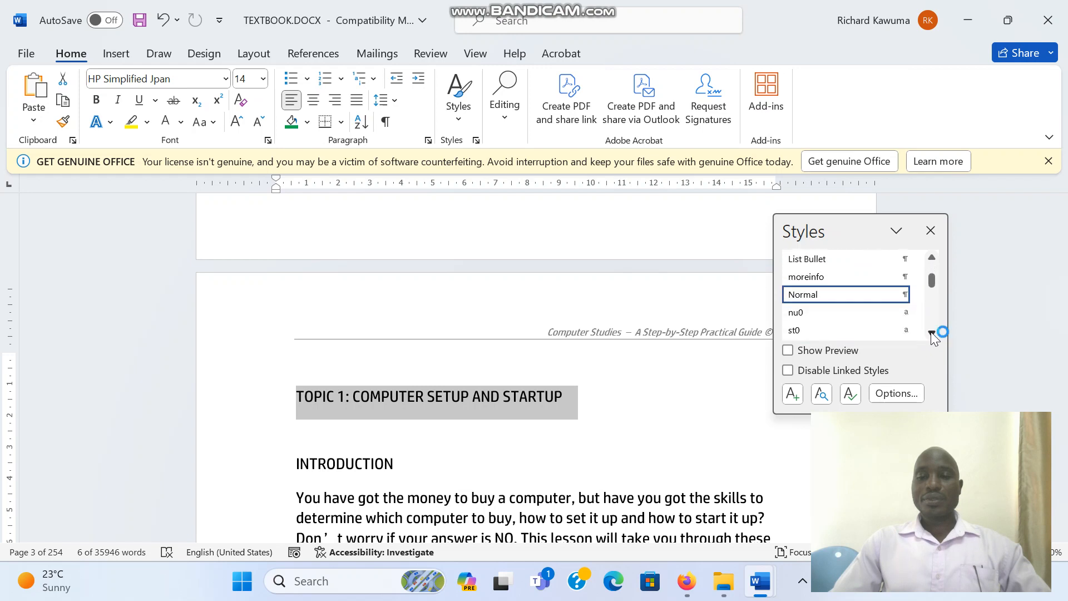
click(931, 332)
click(931, 333)
click(930, 333)
click(930, 333)
click(930, 333)
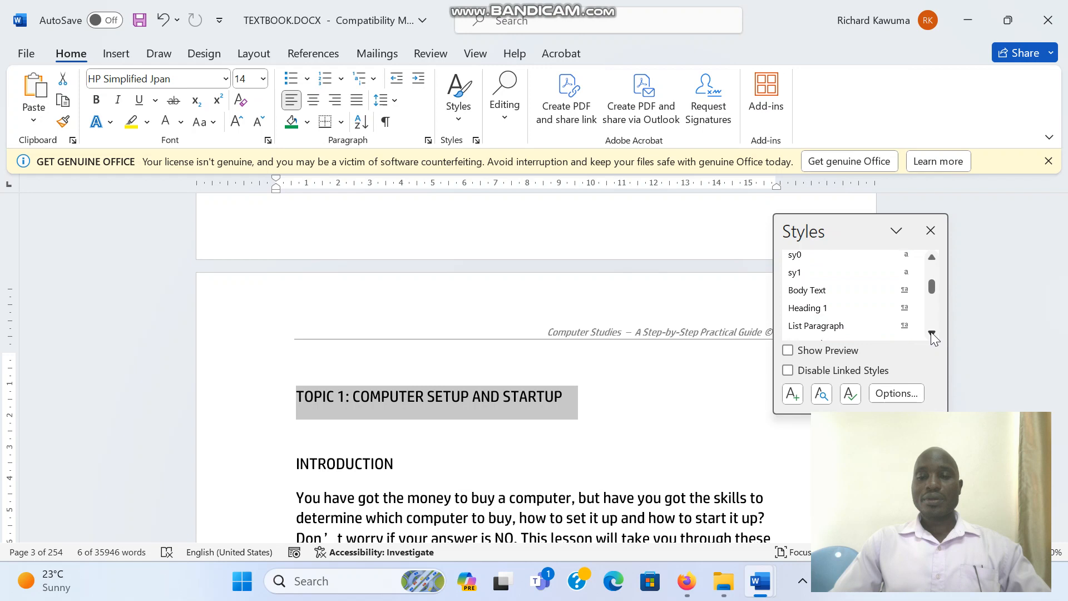
click(878, 313)
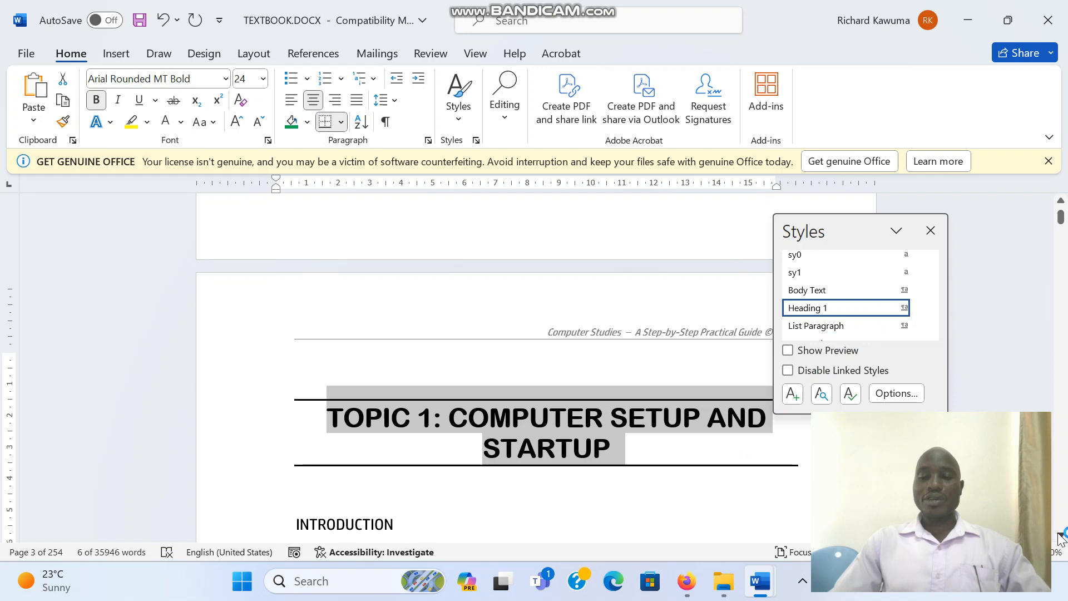
- Apply the Heading 1 style to the "BUYING A COMPUTER" heading
scroll(1059, 538, down, 5)
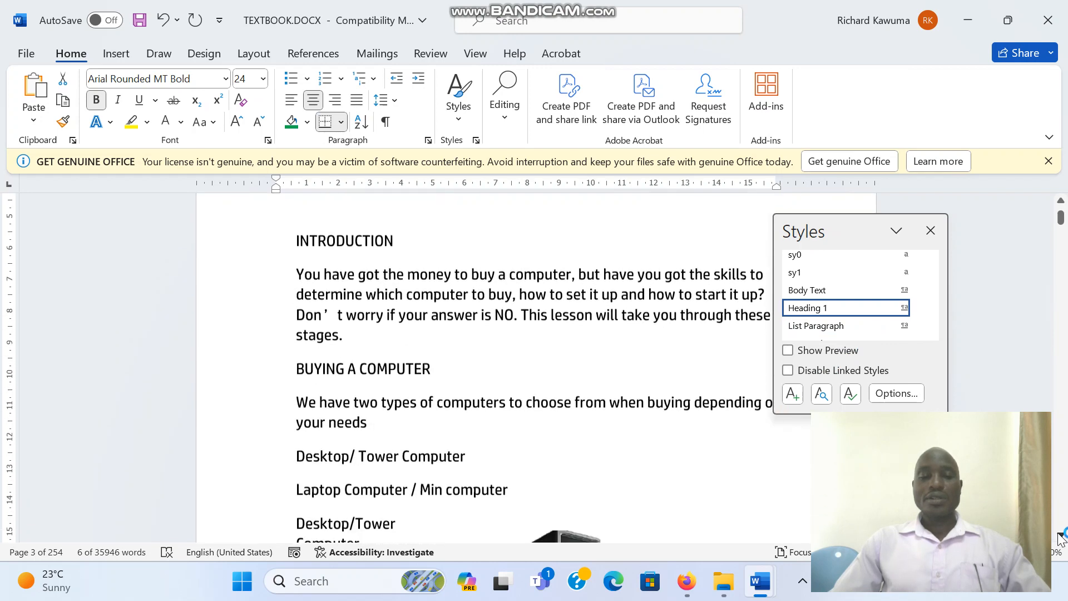
scroll(1060, 539, down, 2)
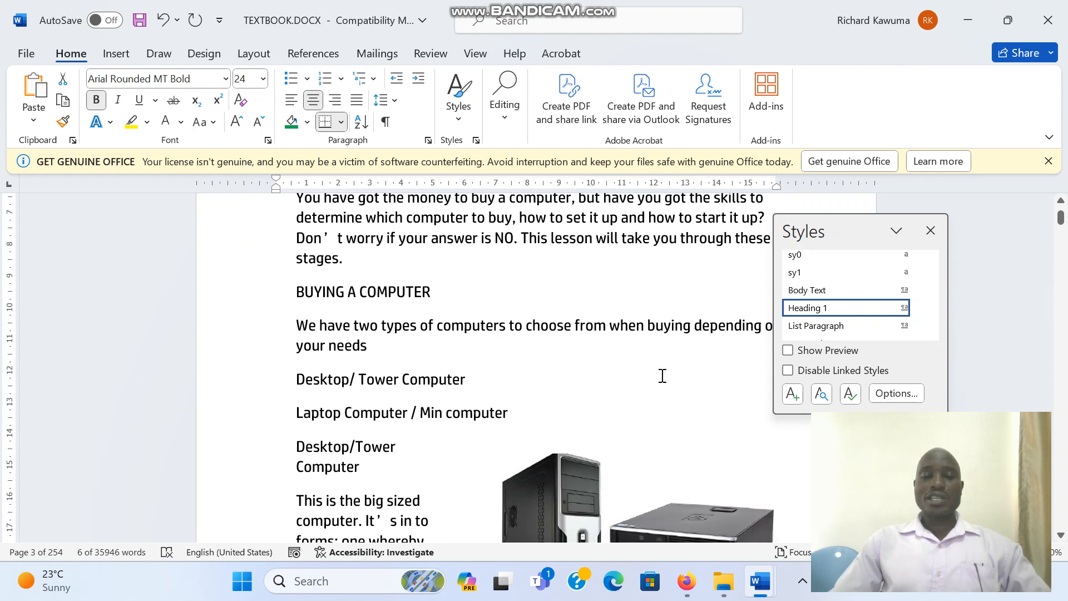
drag(289, 293, 456, 296)
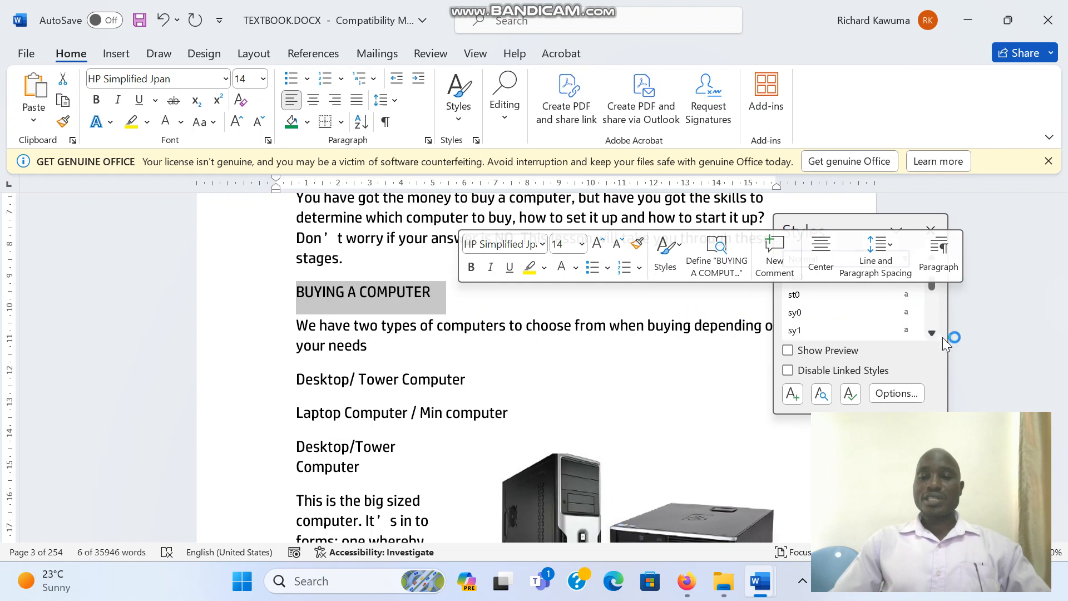
click(933, 336)
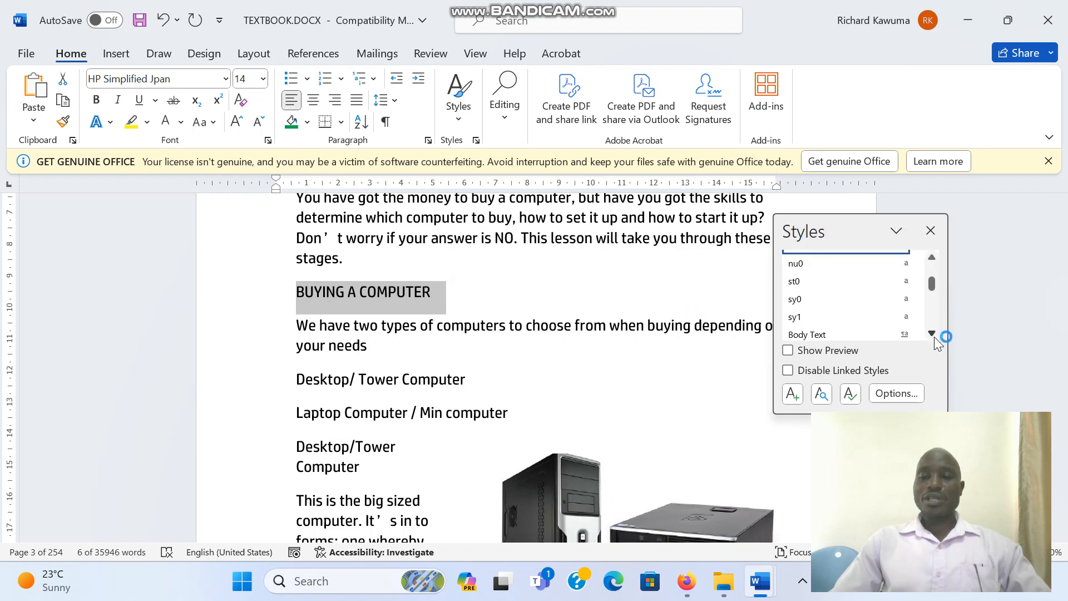
click(933, 336)
click(854, 328)
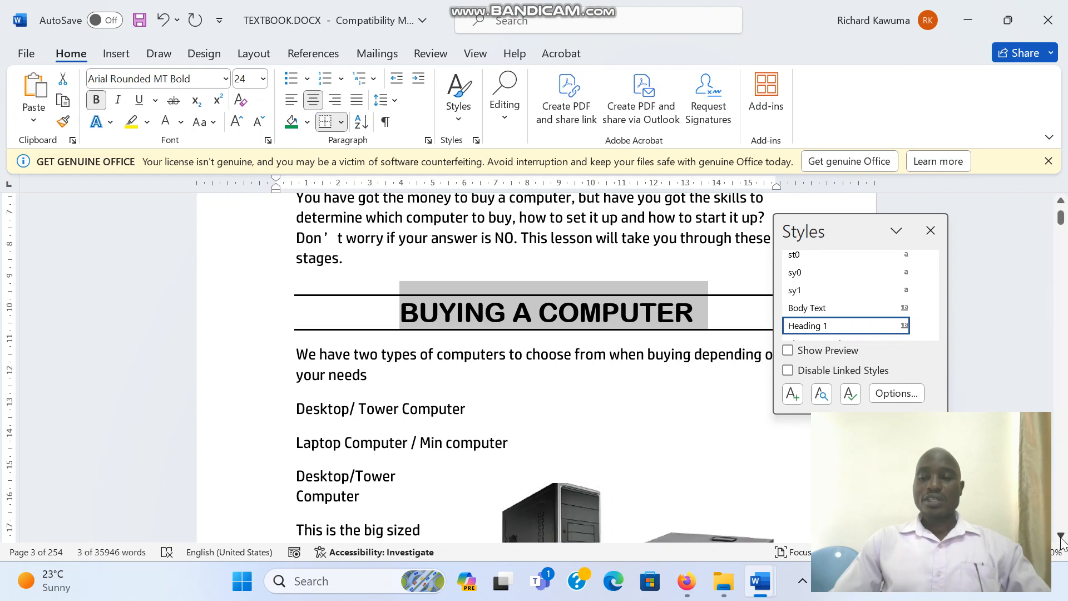
- Apply the Heading 1 style to the "SETTING UP A COMPUTER" heading
drag(1060, 537, 1060, 537)
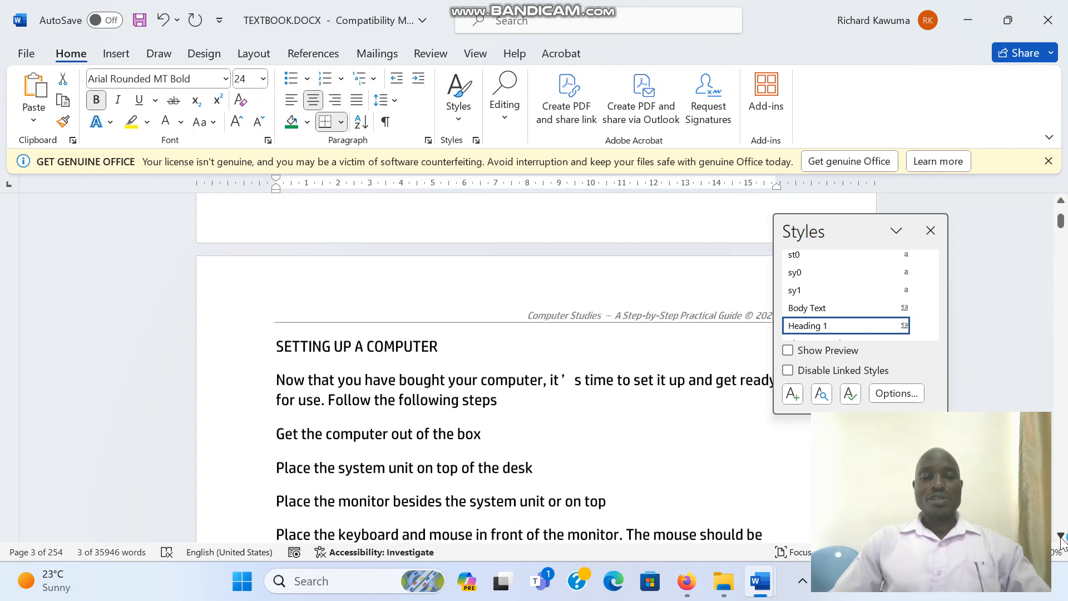
drag(294, 314, 274, 324)
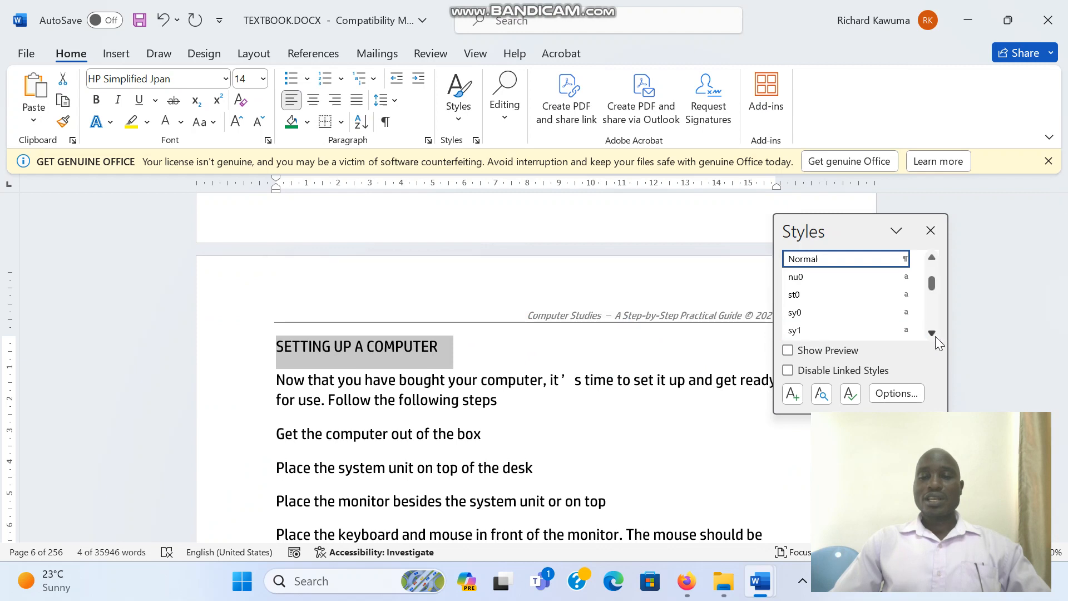
click(933, 333)
click(932, 334)
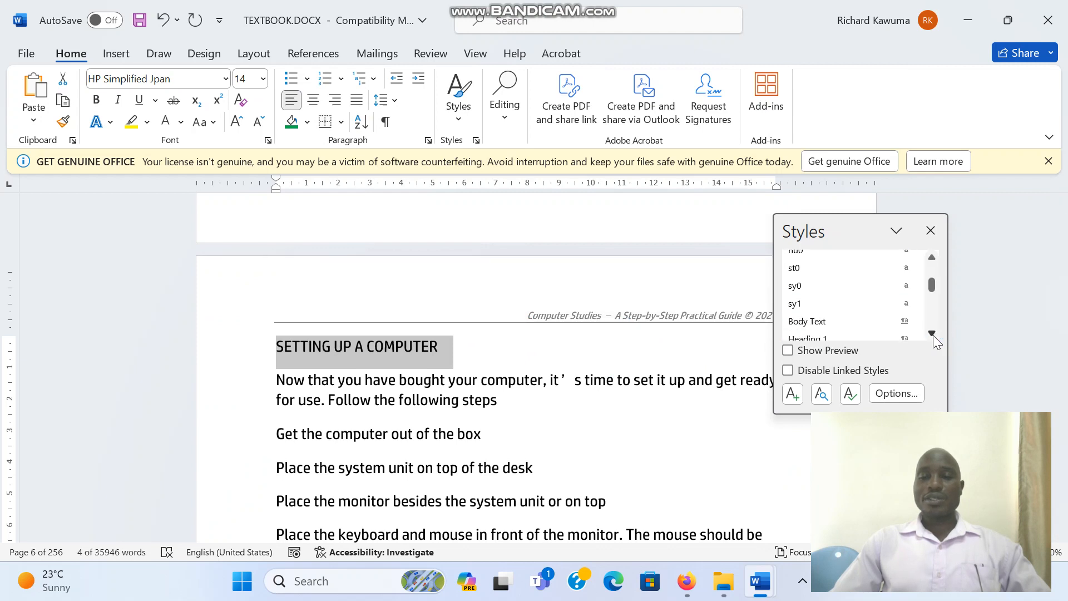
click(857, 325)
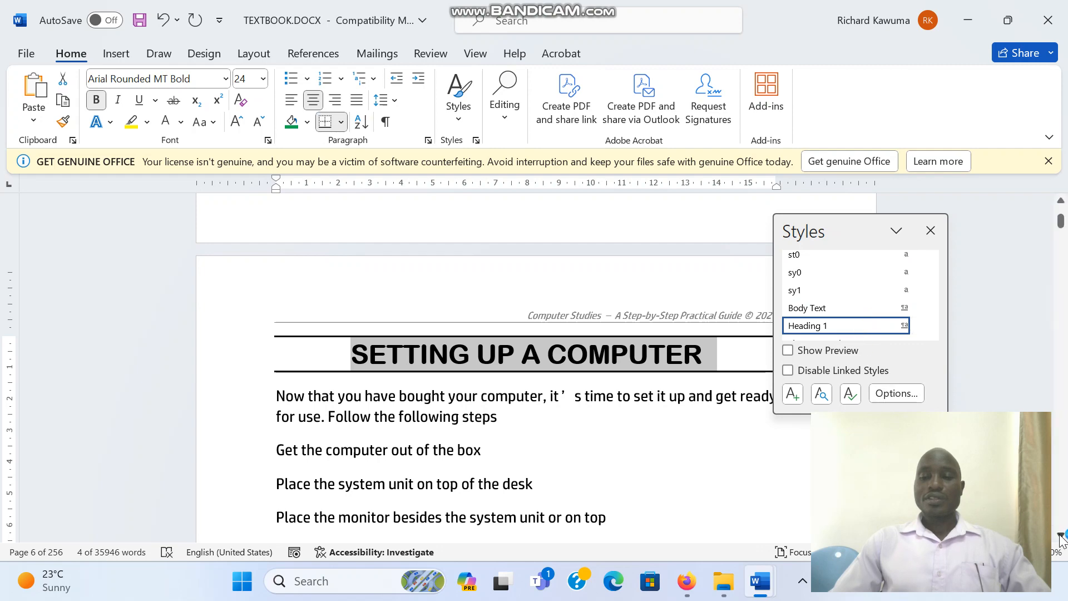
- Apply the Heading 1 style to the "BASIC TERMS" heading
drag(1060, 535, 1061, 535)
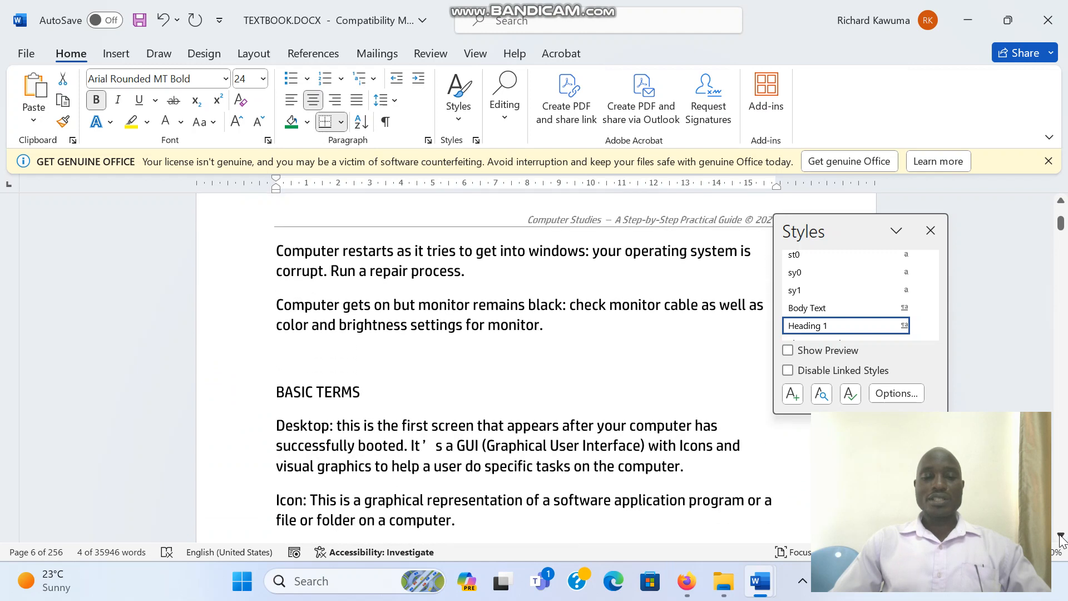
click(238, 376)
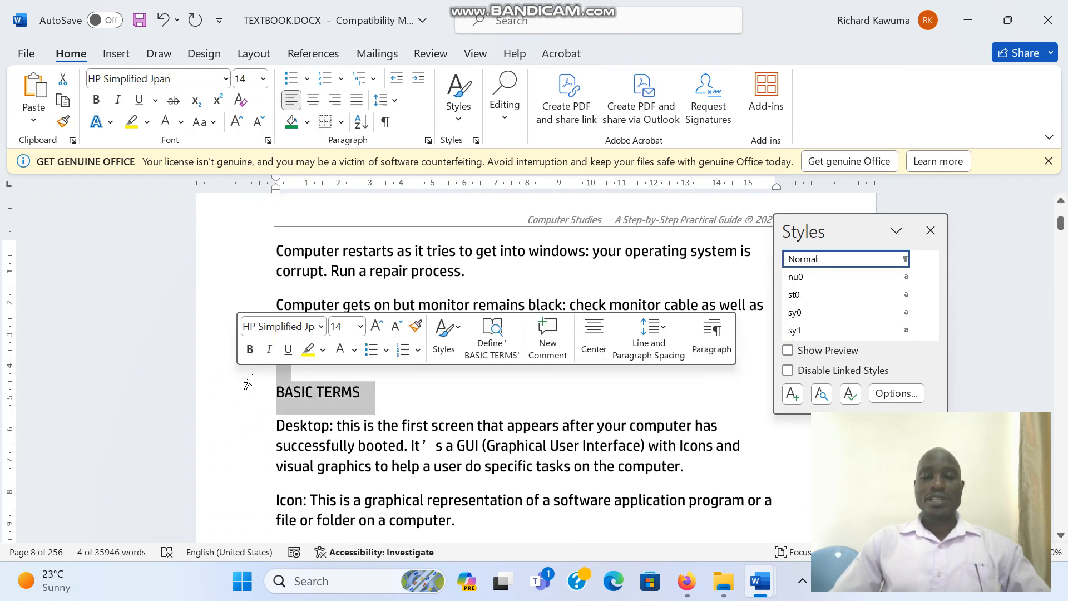
key(Left)
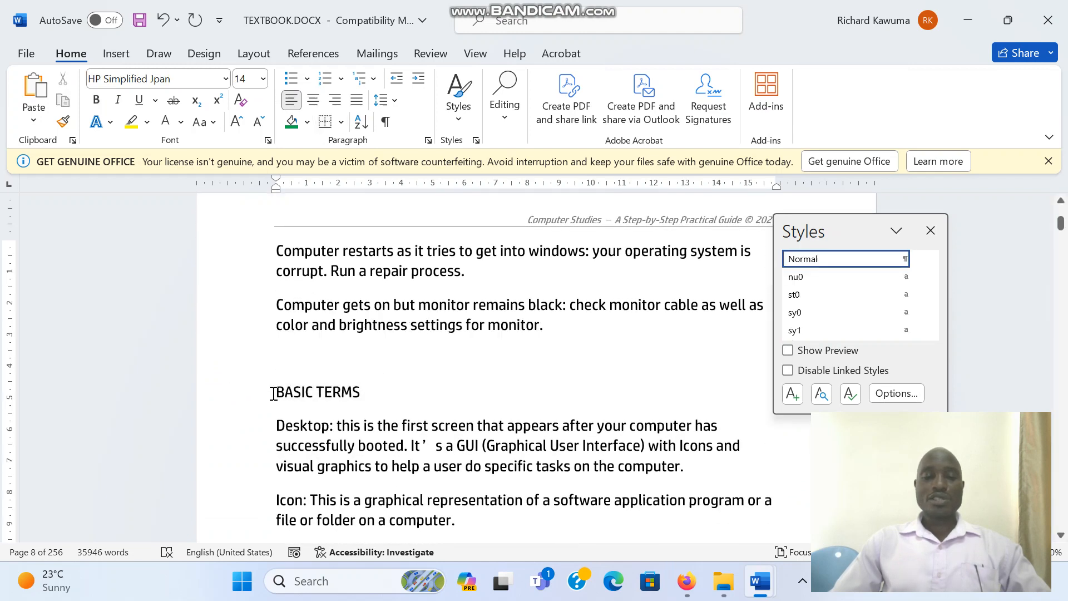
drag(273, 393, 367, 393)
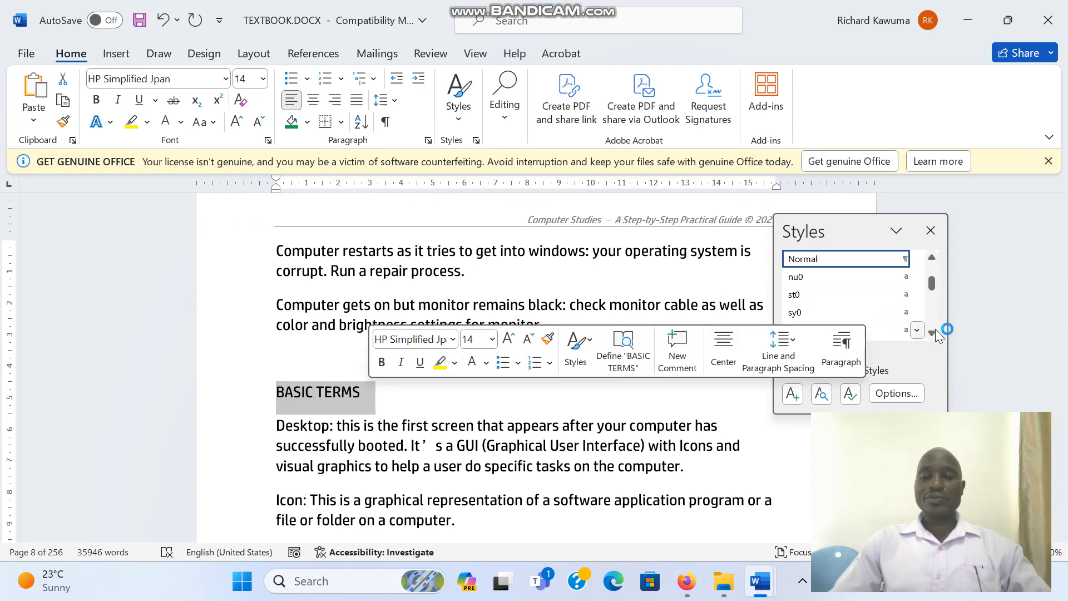
scroll(936, 332, down, 3)
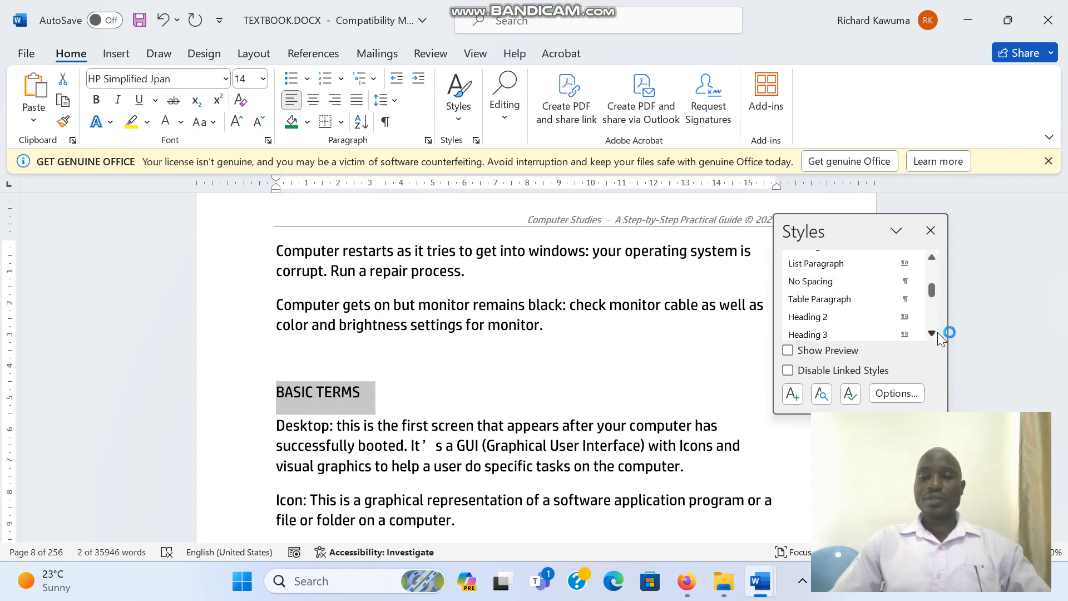
scroll(937, 332, up, 2)
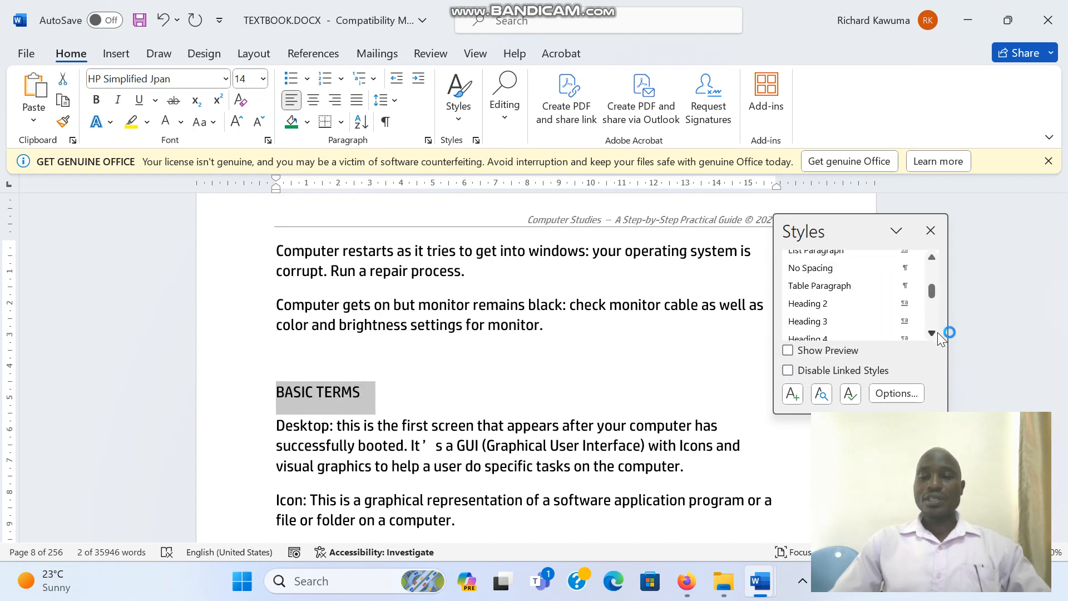
click(931, 259)
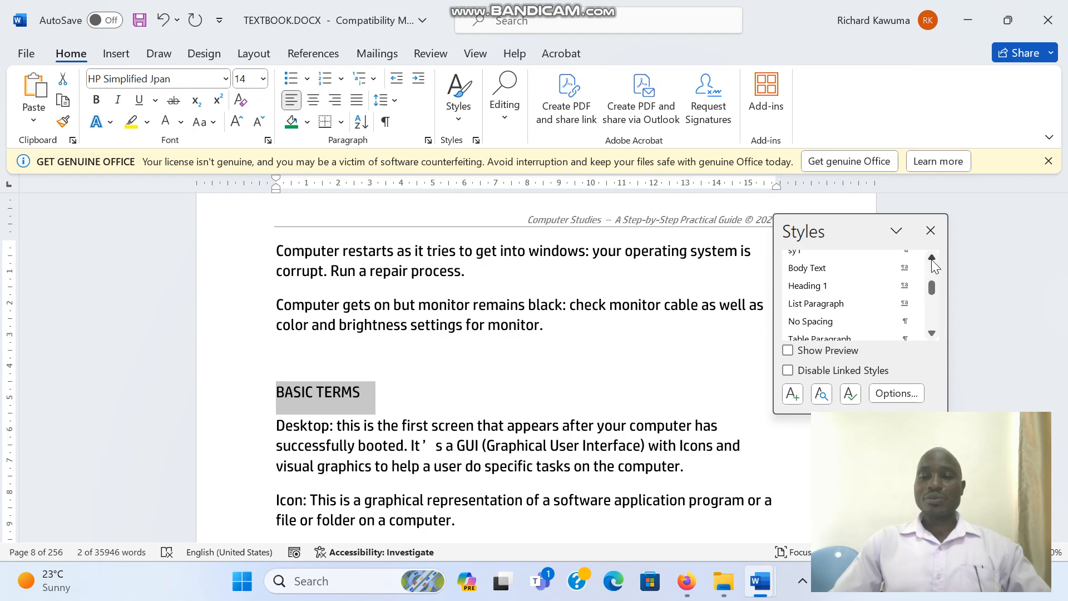
click(849, 287)
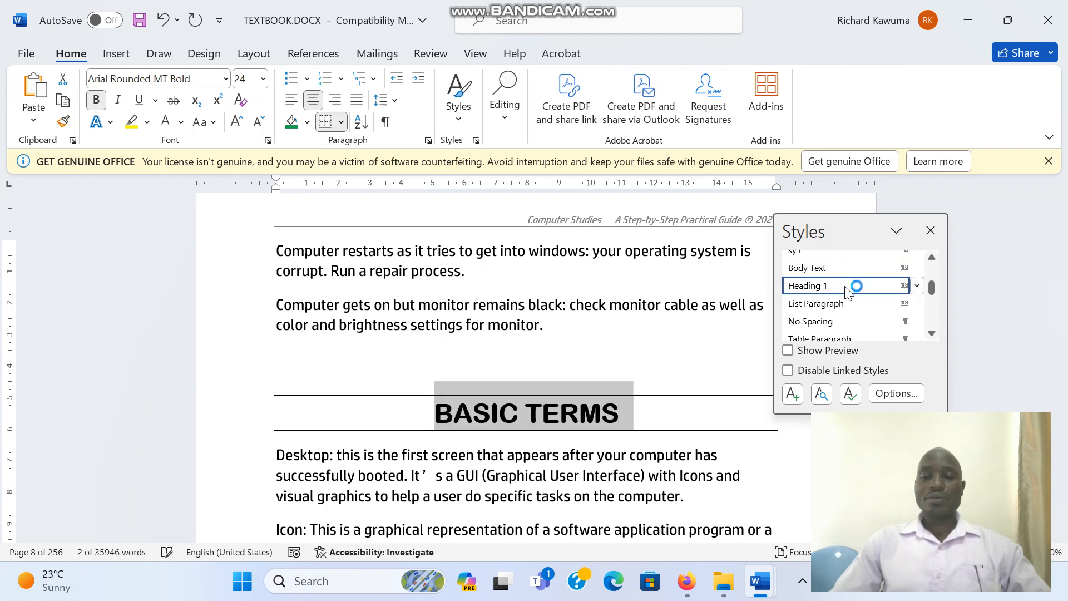
- Apply the Heading 1 style to the "INTERNET" heading and close the Styles pane
scroll(1061, 537, down, 4)
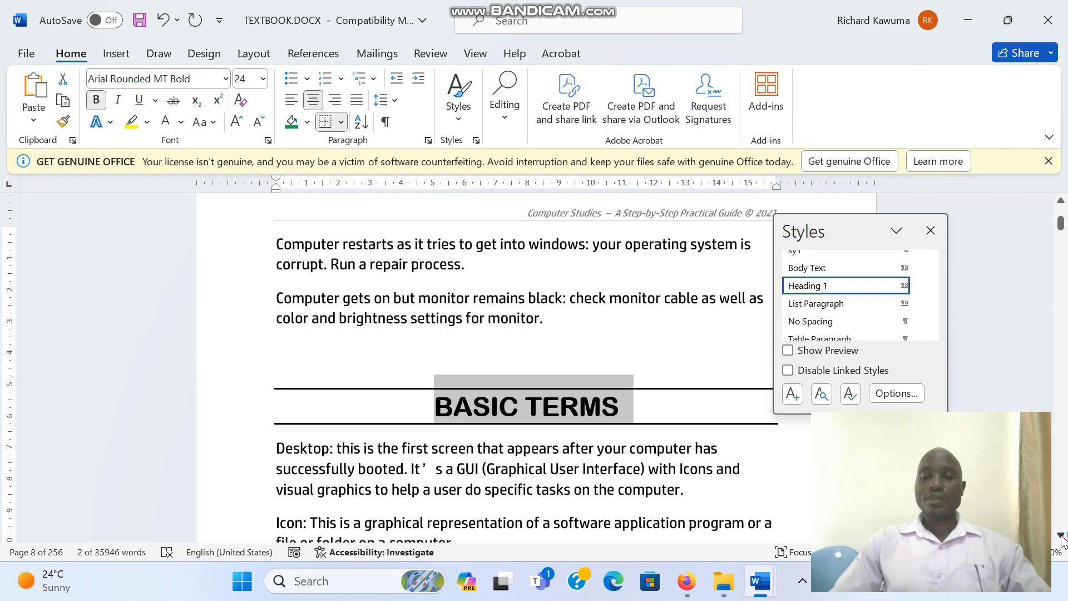
scroll(1062, 538, down, 8)
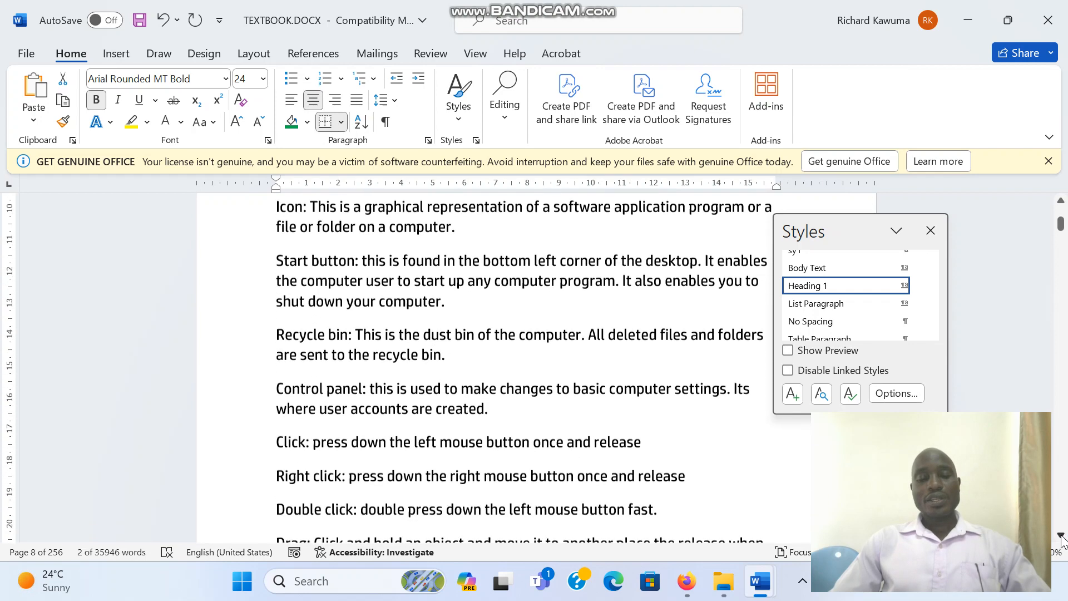
scroll(1061, 537, down, 8)
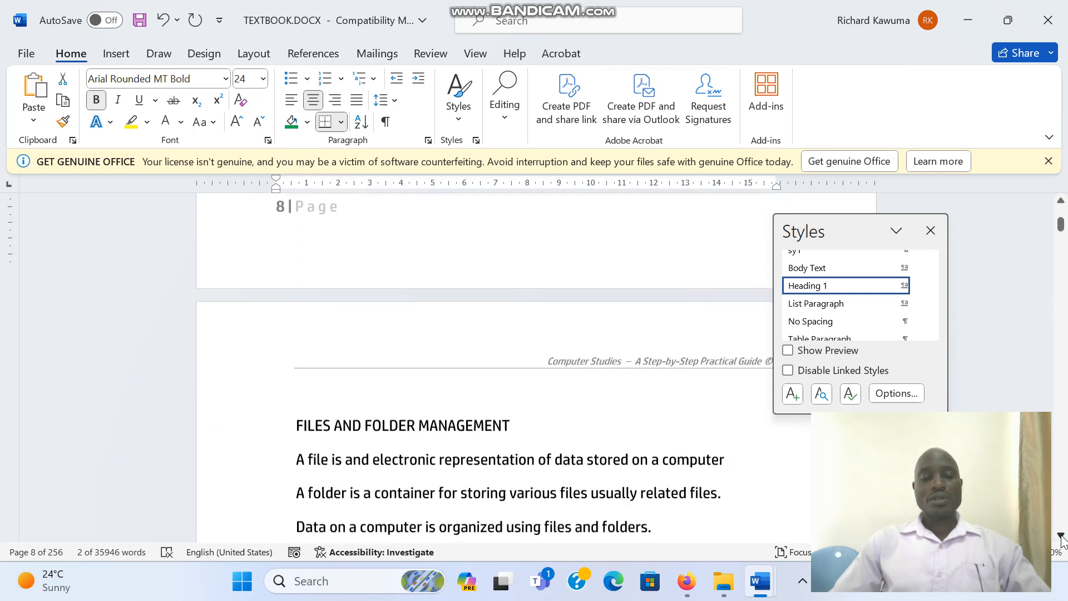
scroll(1061, 536, down, 8)
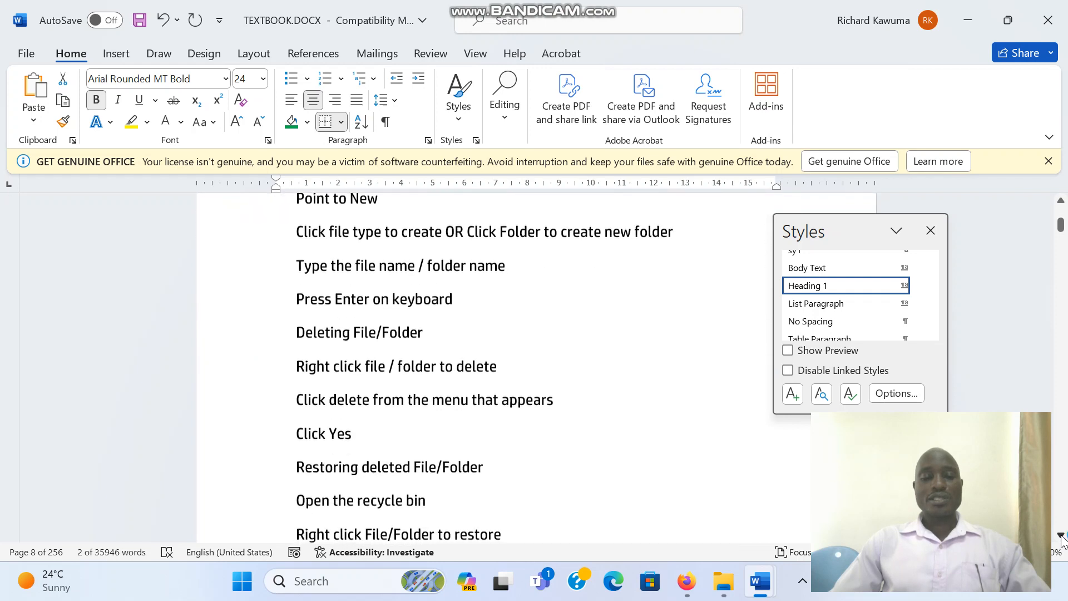
scroll(1061, 537, down, 8)
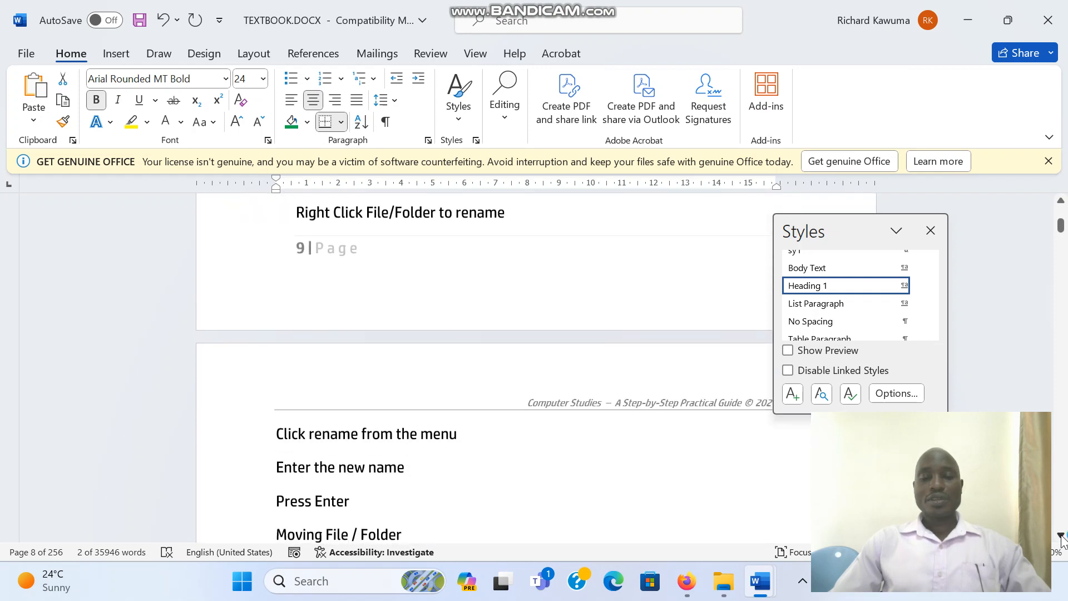
scroll(1061, 537, down, 8)
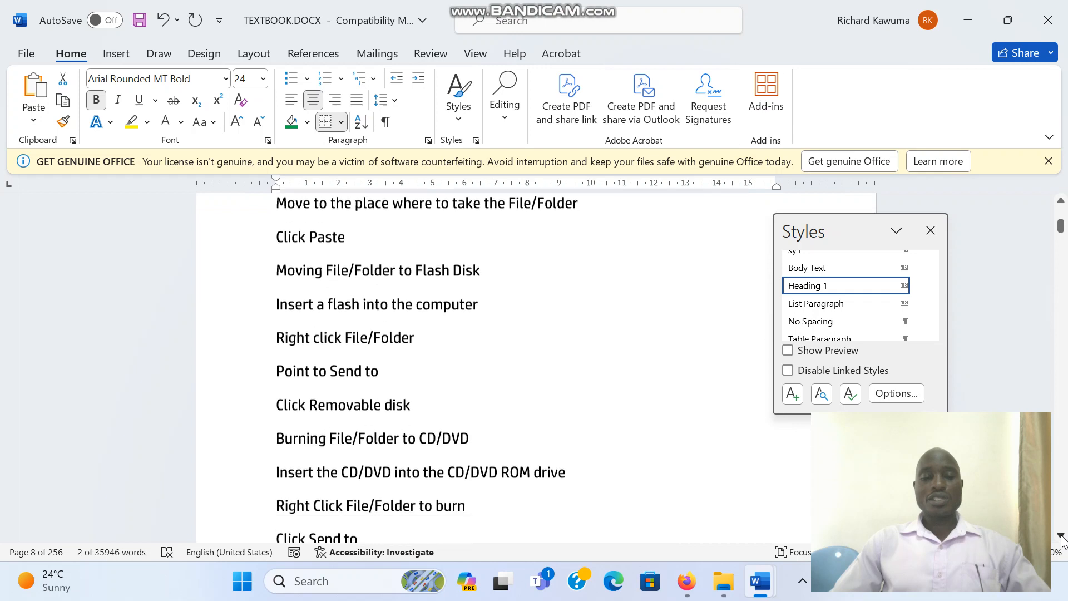
scroll(1061, 536, down, 8)
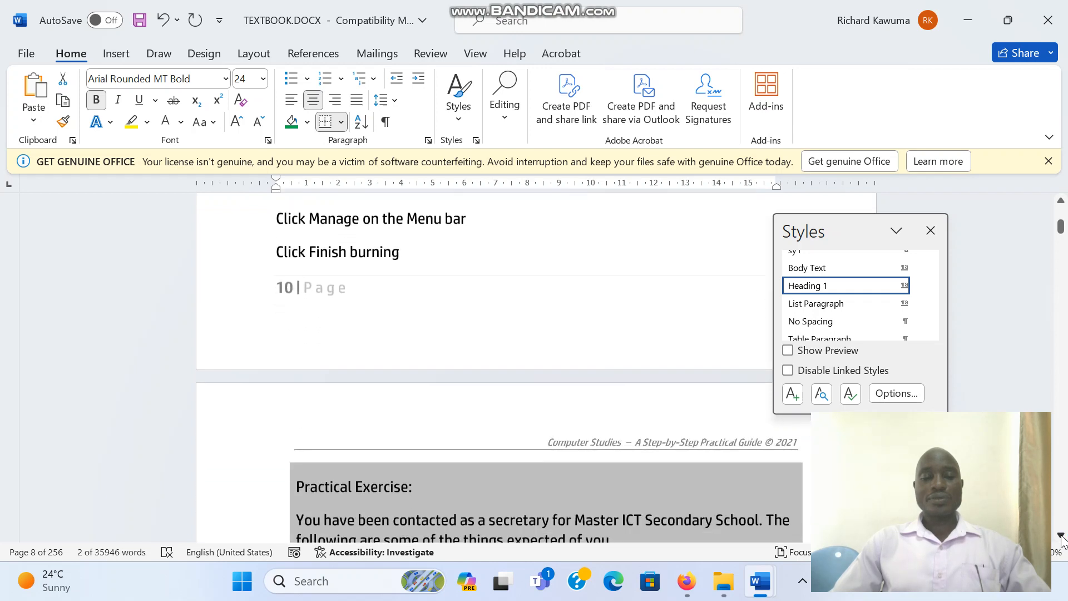
scroll(1061, 537, down, 8)
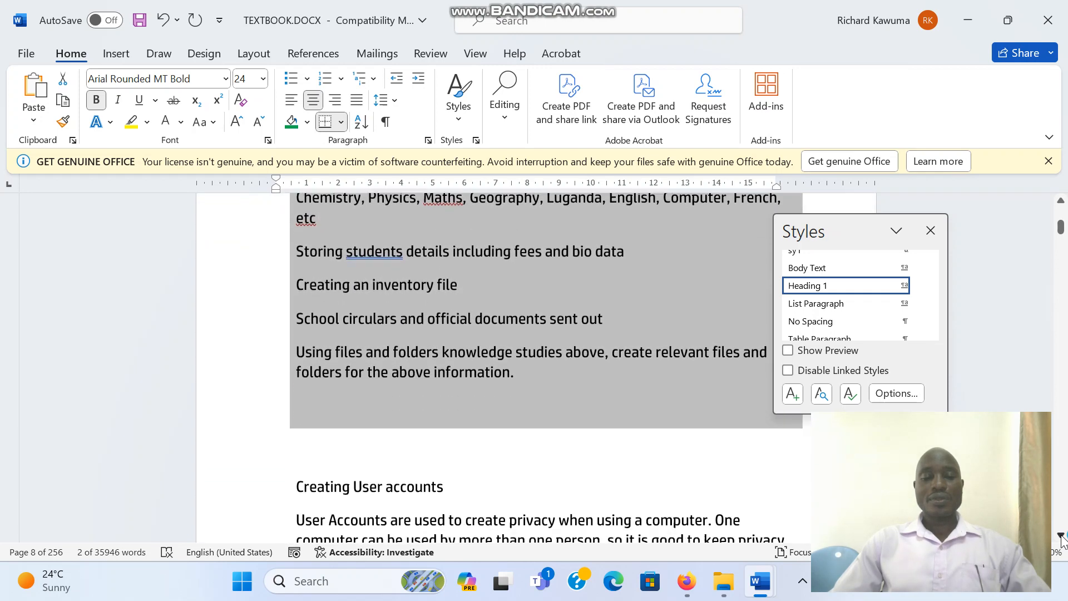
scroll(1061, 536, down, 8)
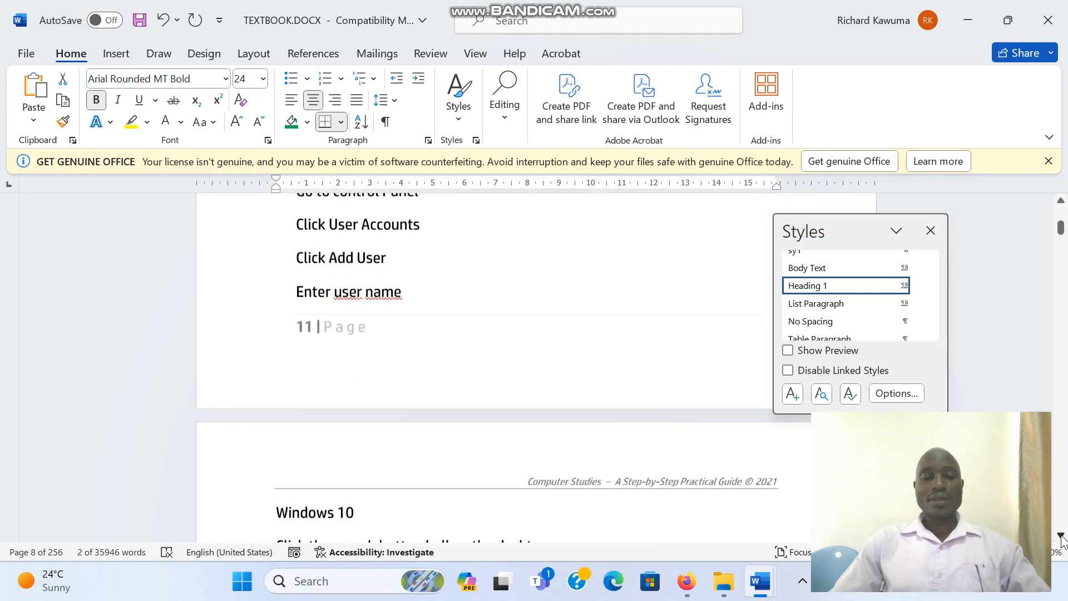
scroll(1061, 537, down, 7)
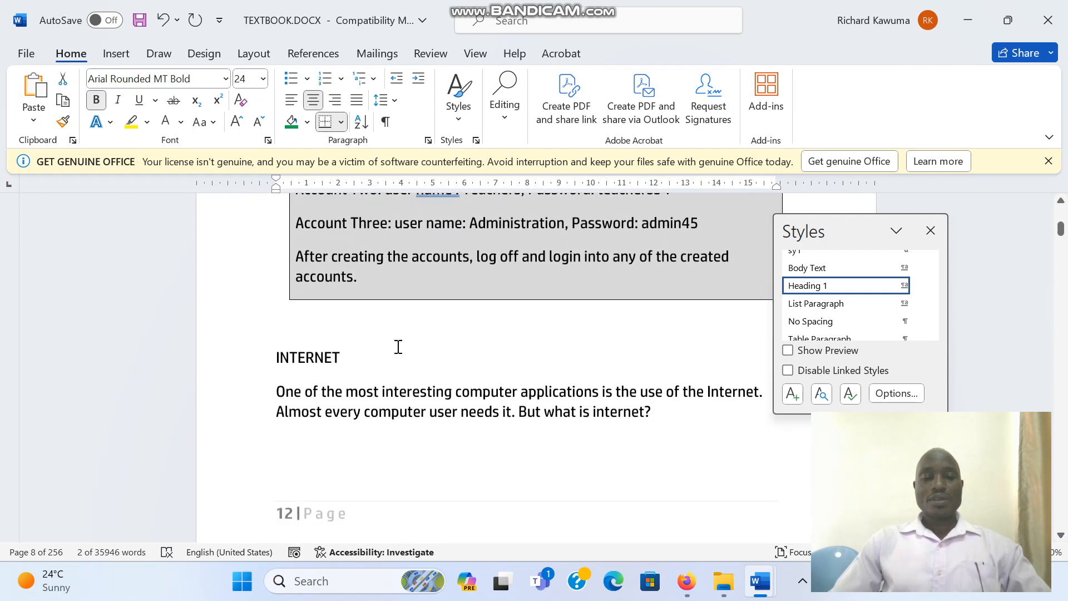
click(248, 351)
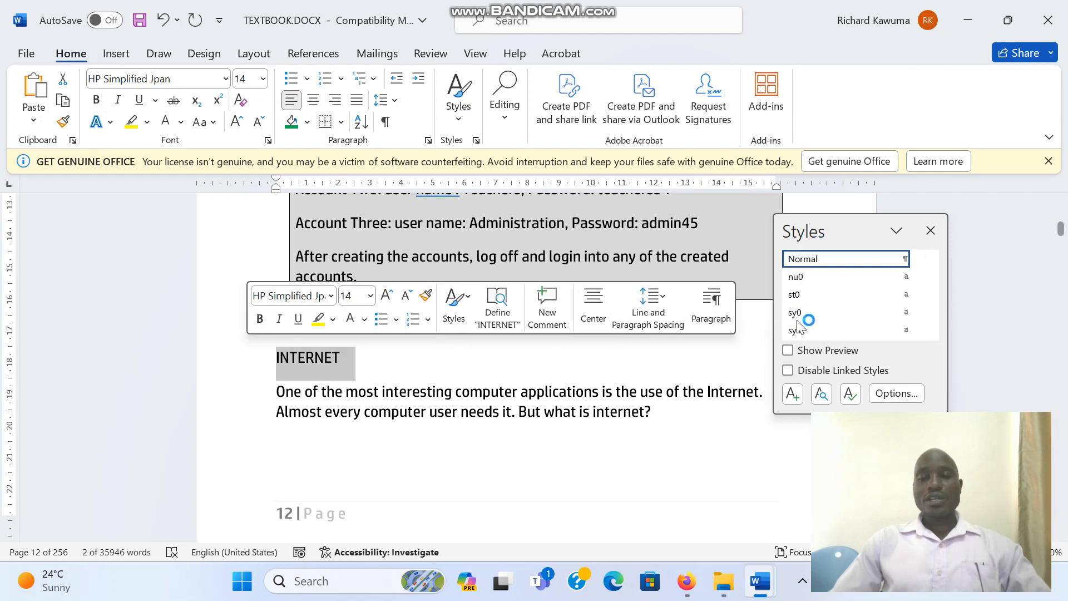
click(932, 333)
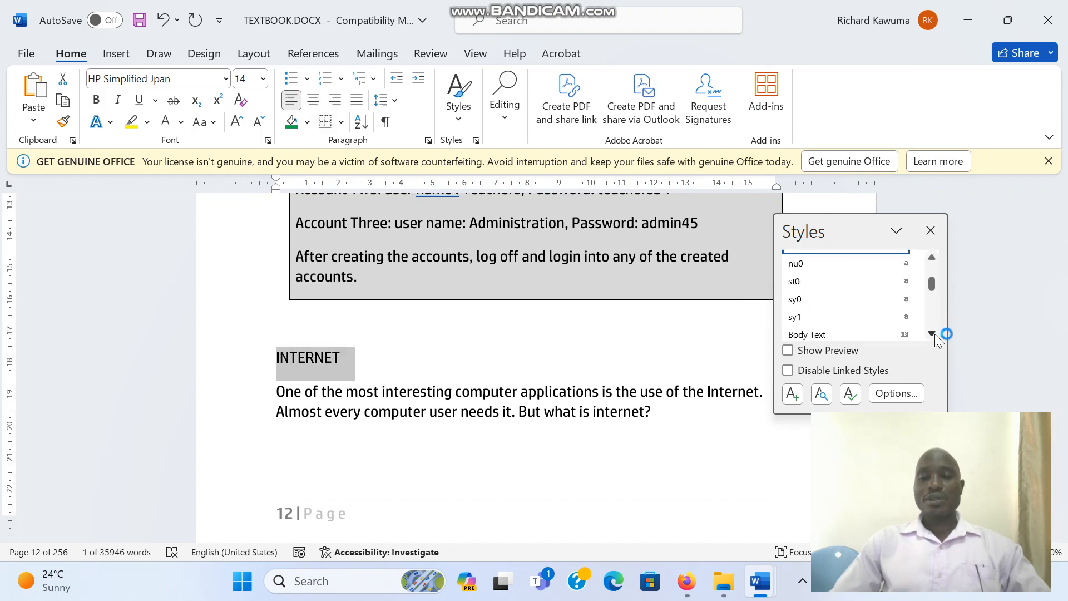
click(933, 333)
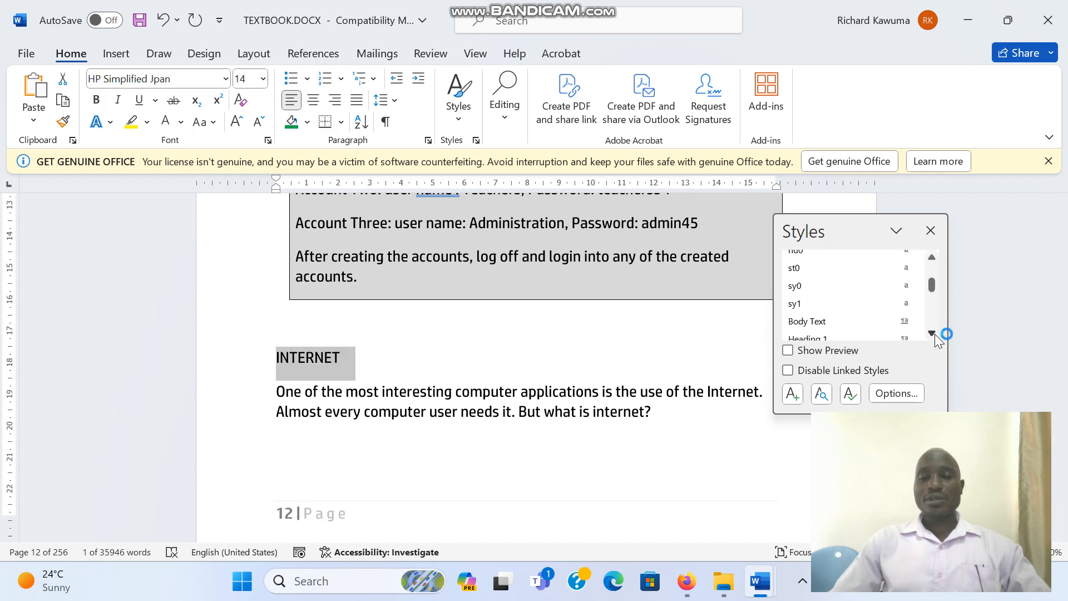
click(865, 330)
click(690, 417)
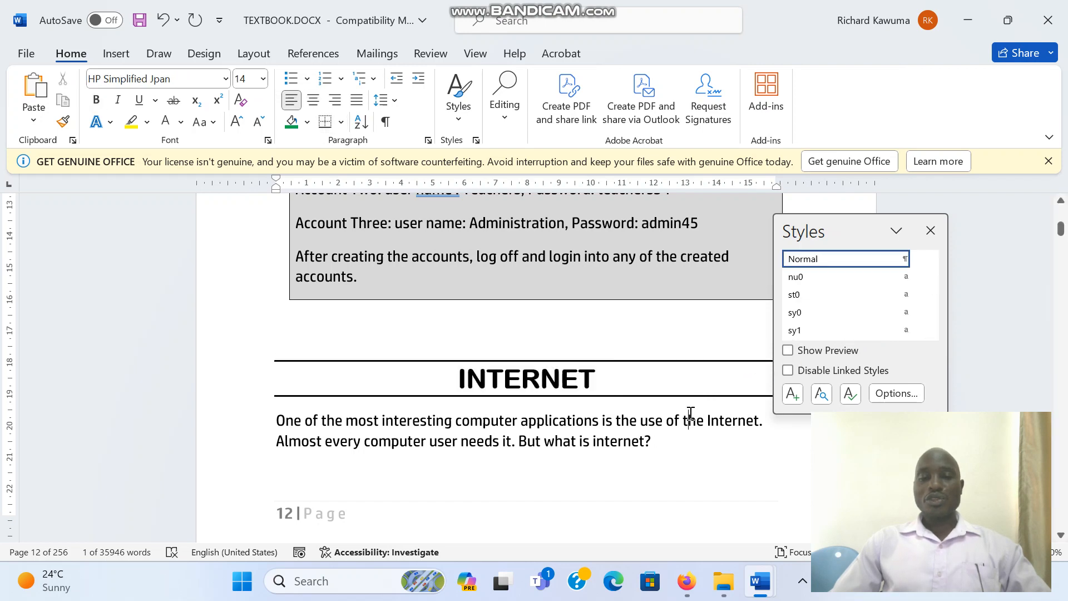
click(930, 231)
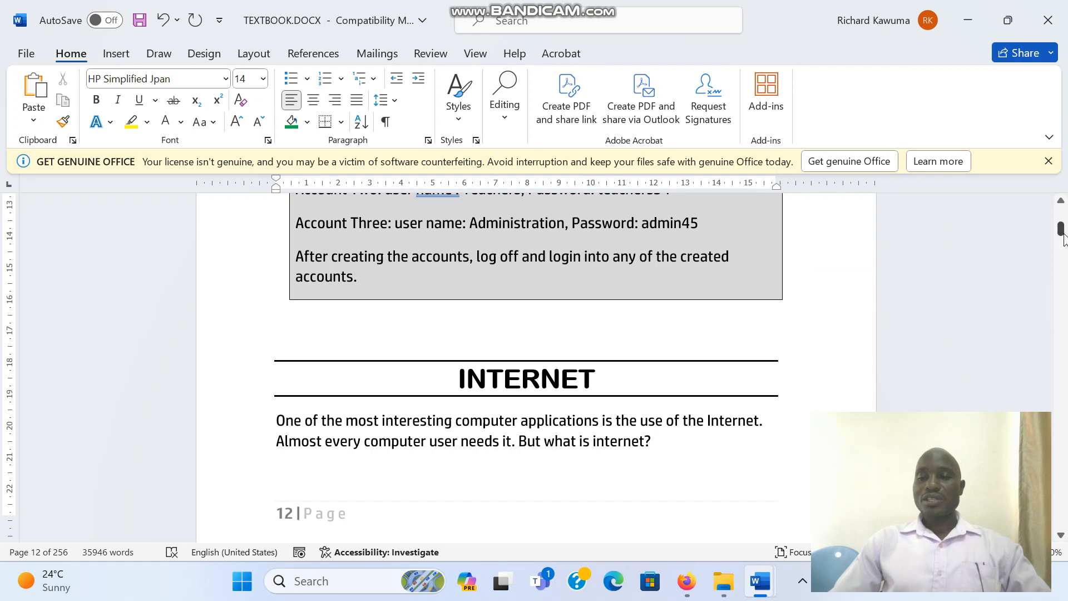
- Insert an Automatic Table 1 table of contents on the blank line of page 2, below the author's details
drag(1064, 234, 1064, 211)
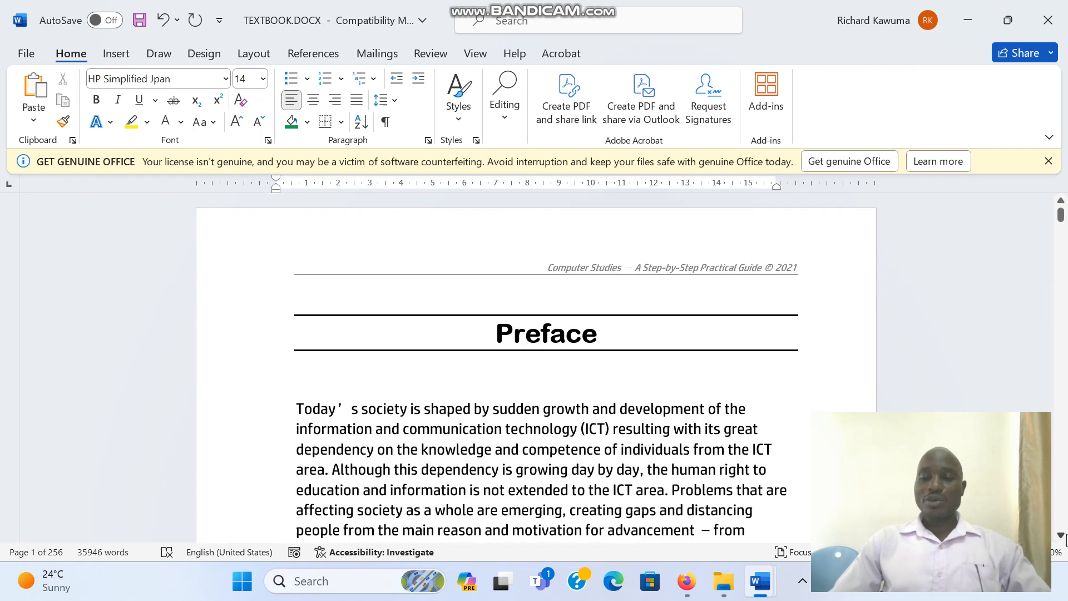
scroll(1066, 537, down, 5)
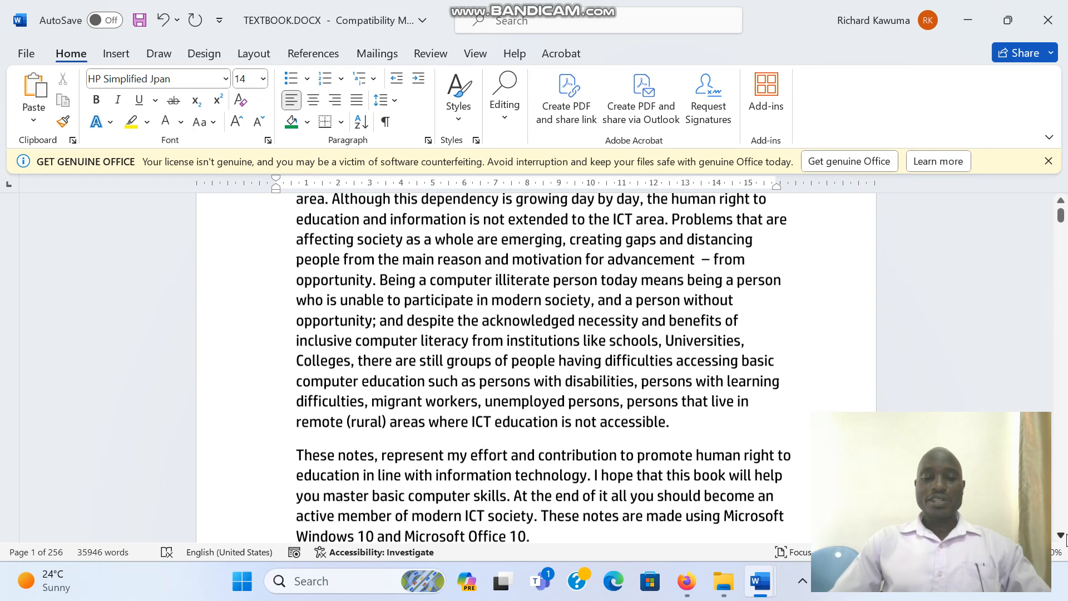
scroll(1065, 536, down, 8)
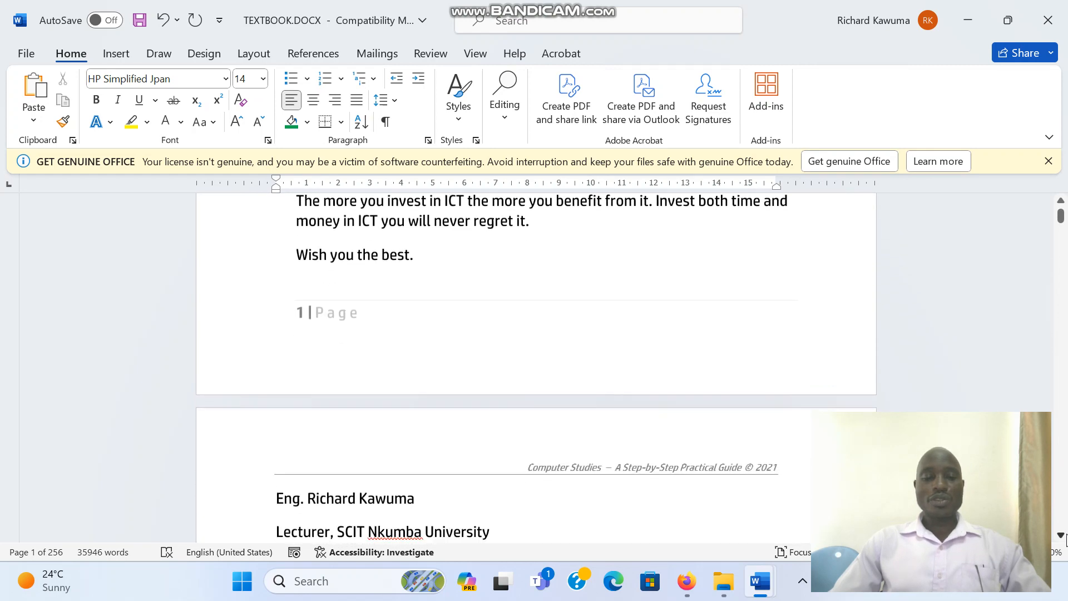
scroll(1065, 536, down, 5)
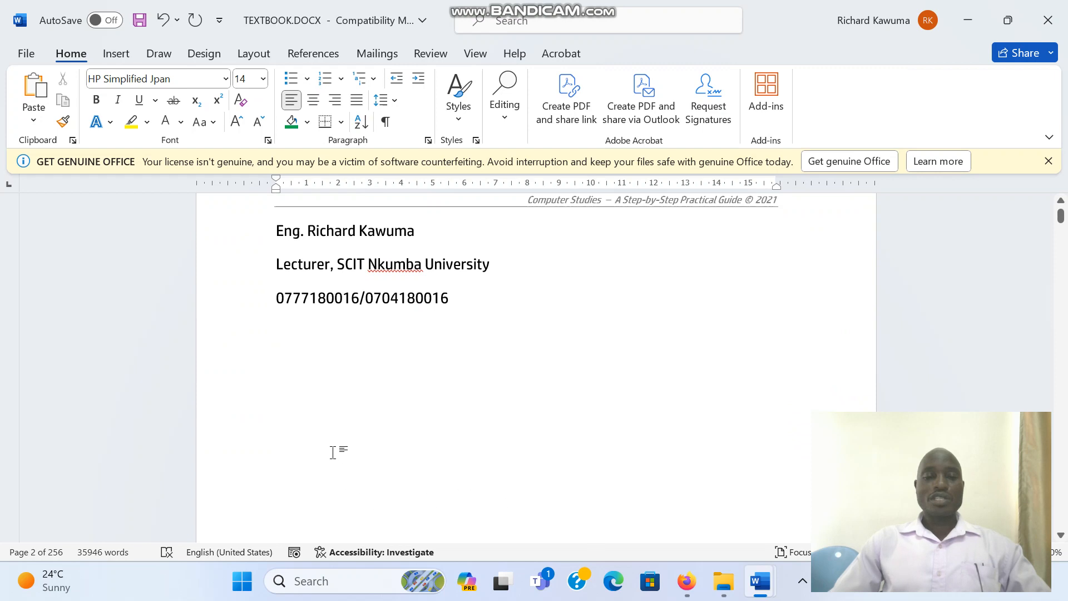
click(284, 415)
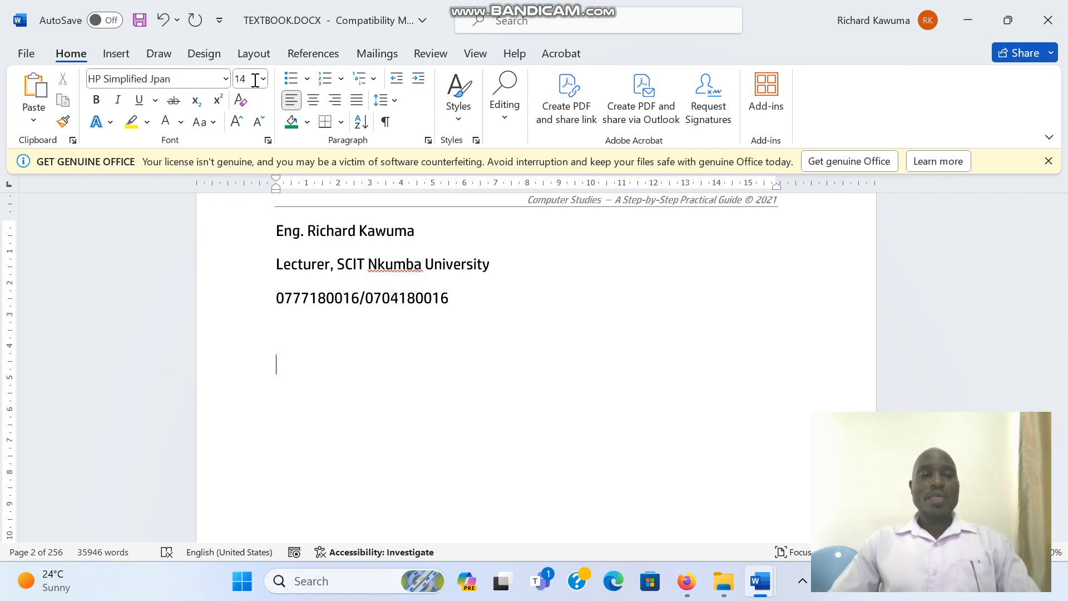
click(299, 53)
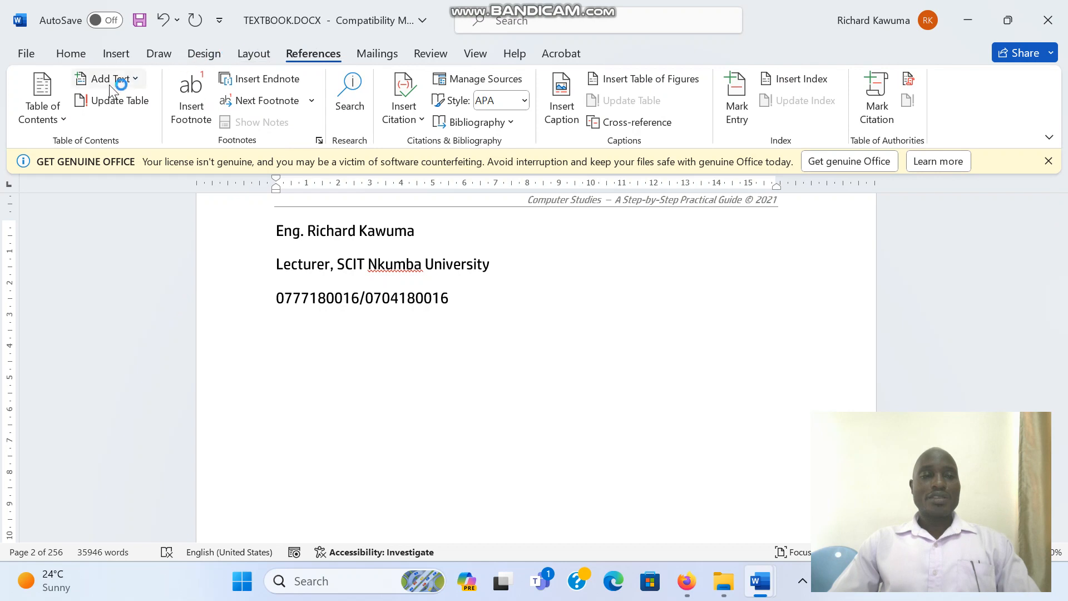
click(51, 100)
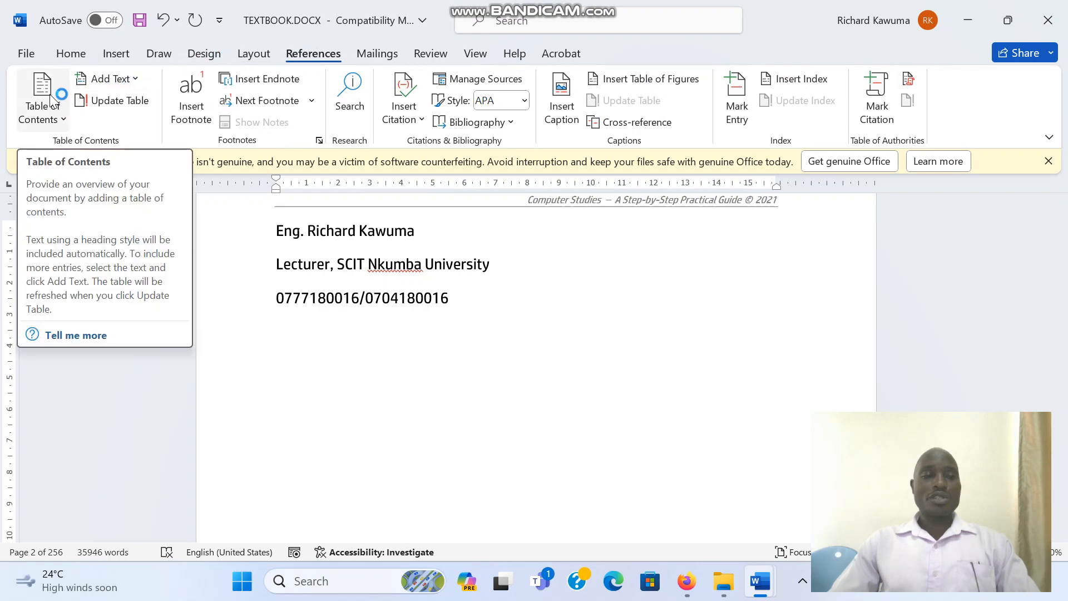
click(51, 100)
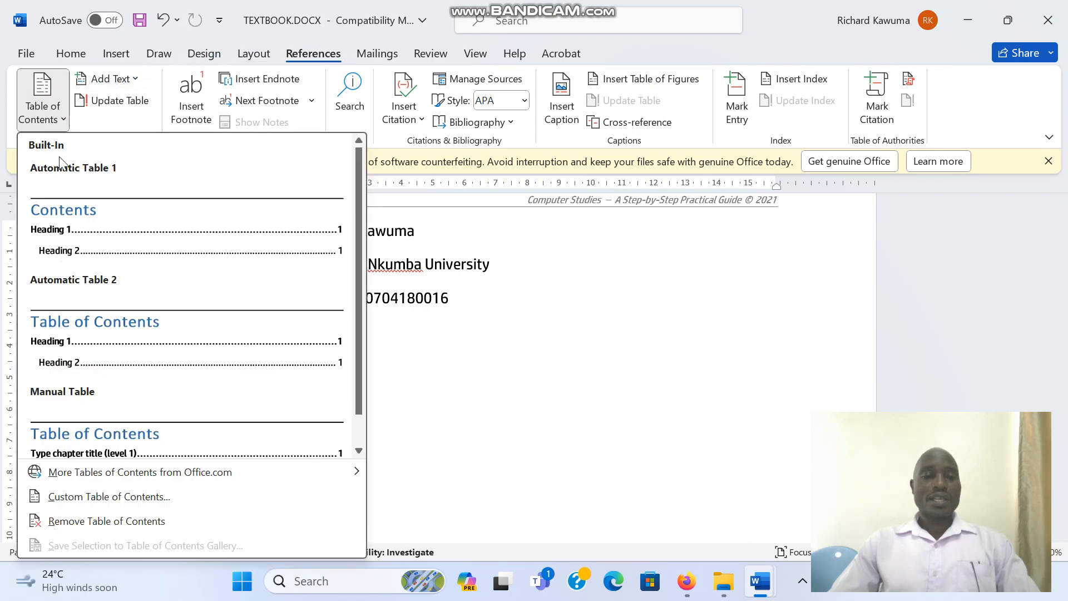
click(75, 235)
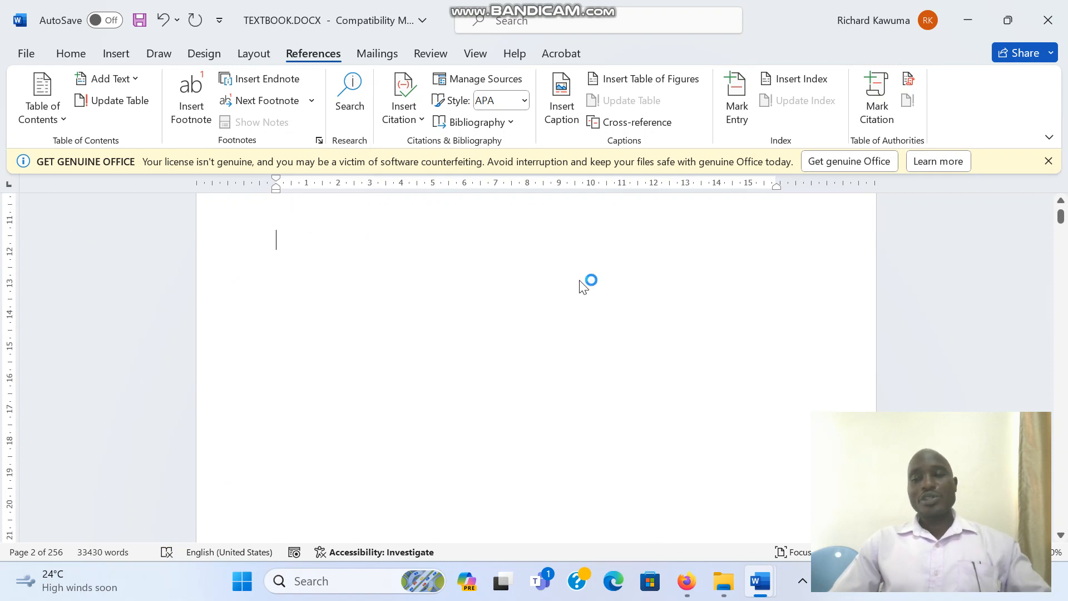
- Turn on the Navigation Pane to show the document's headings
scroll(1061, 209, up, 5)
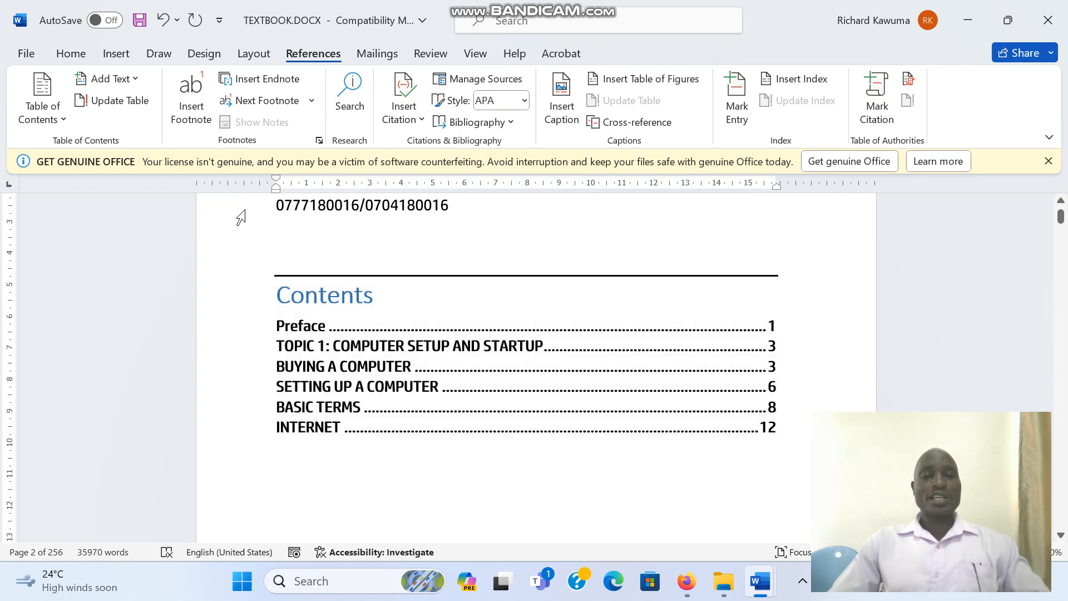
click(477, 54)
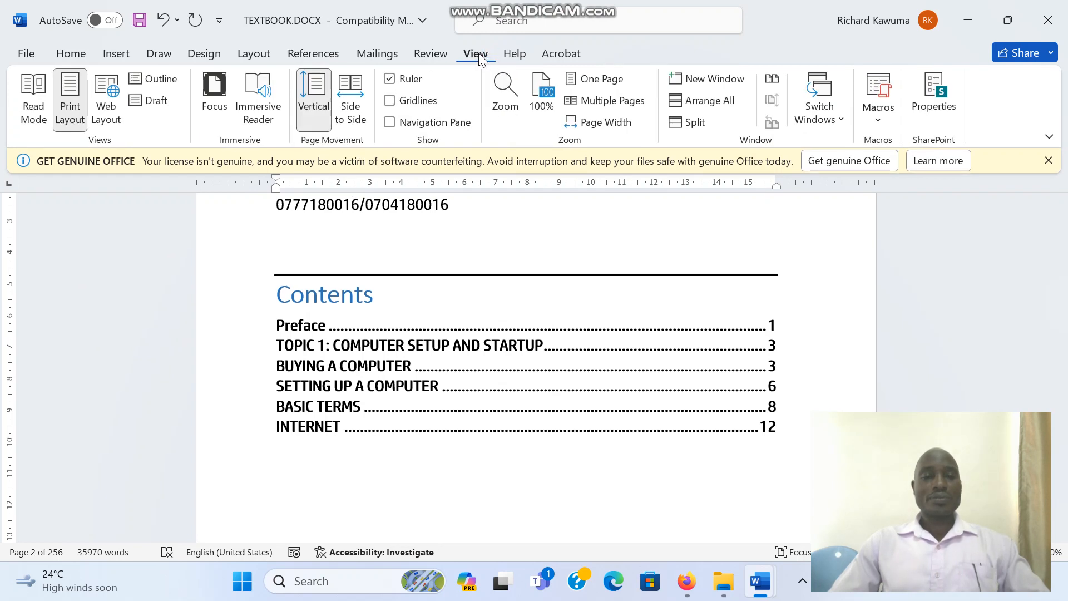
click(389, 122)
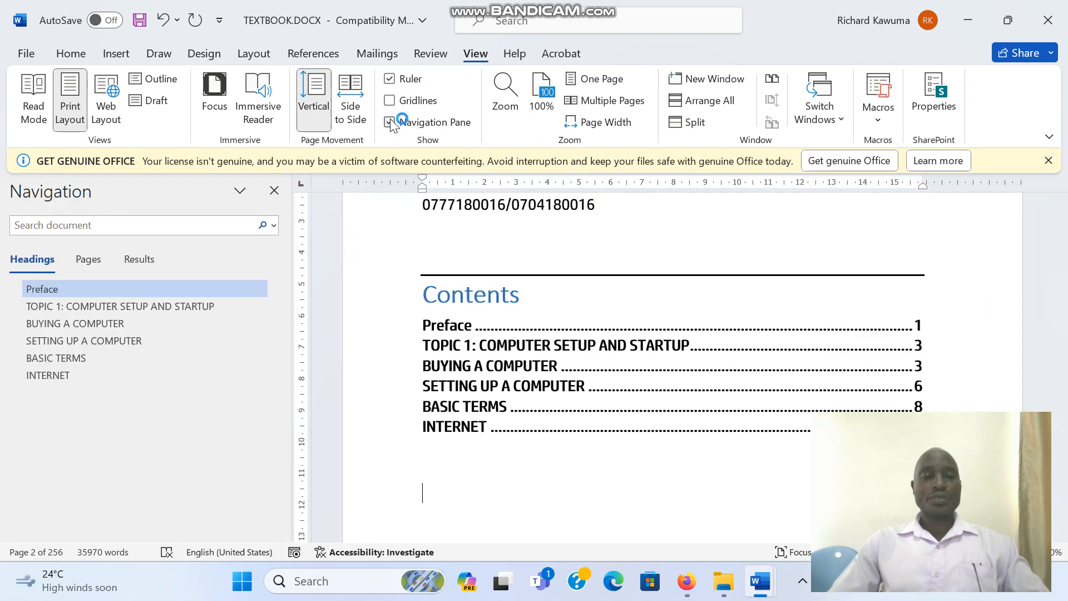
- Jump between the document's headings using the Navigation Pane
click(68, 376)
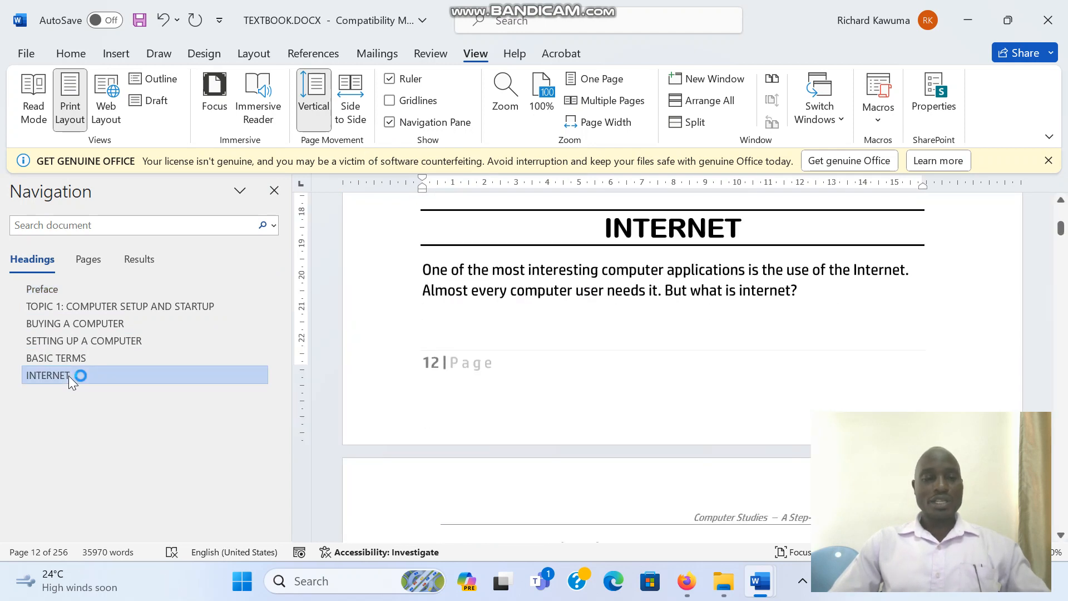
click(91, 306)
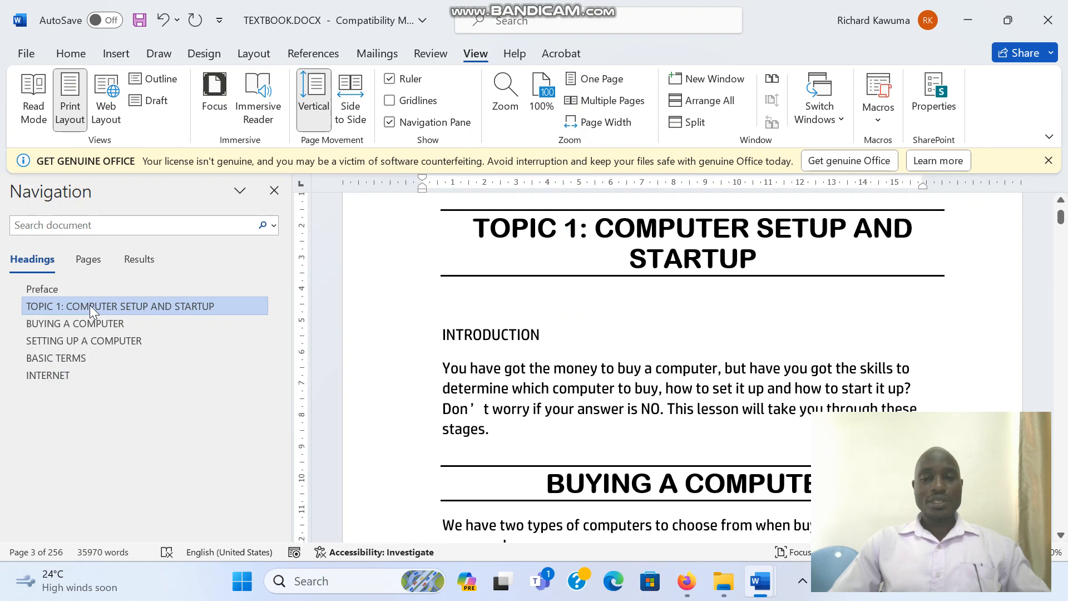
click(74, 355)
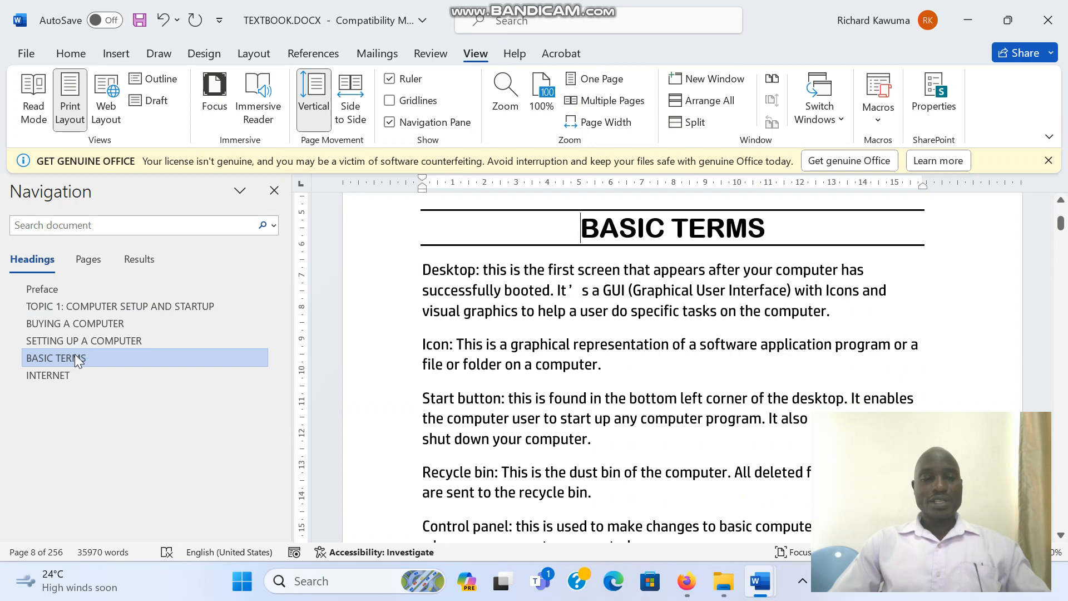
click(85, 325)
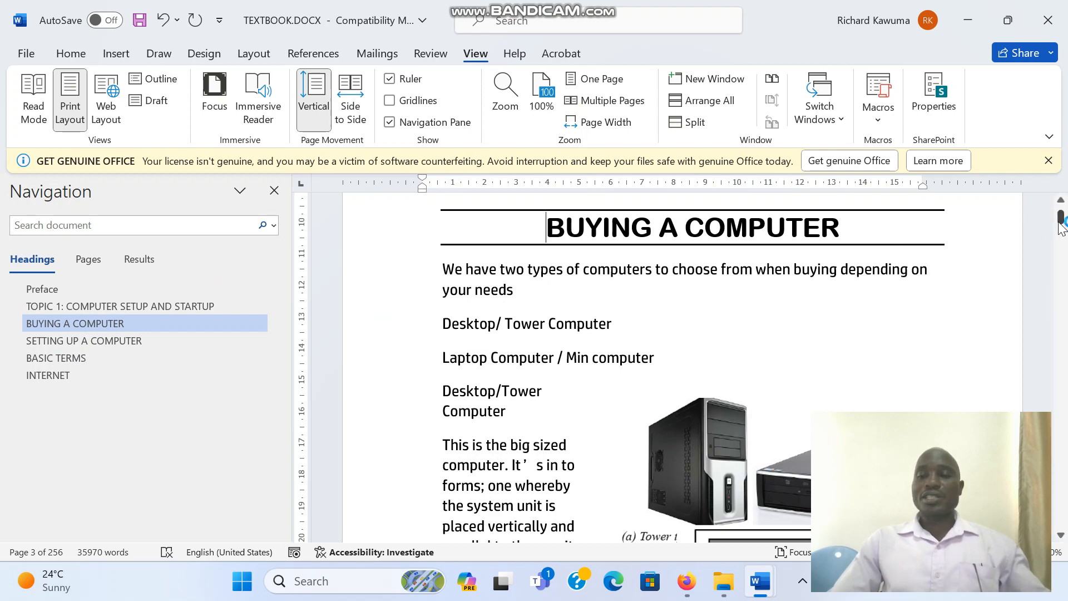
drag(1060, 218, 1060, 210)
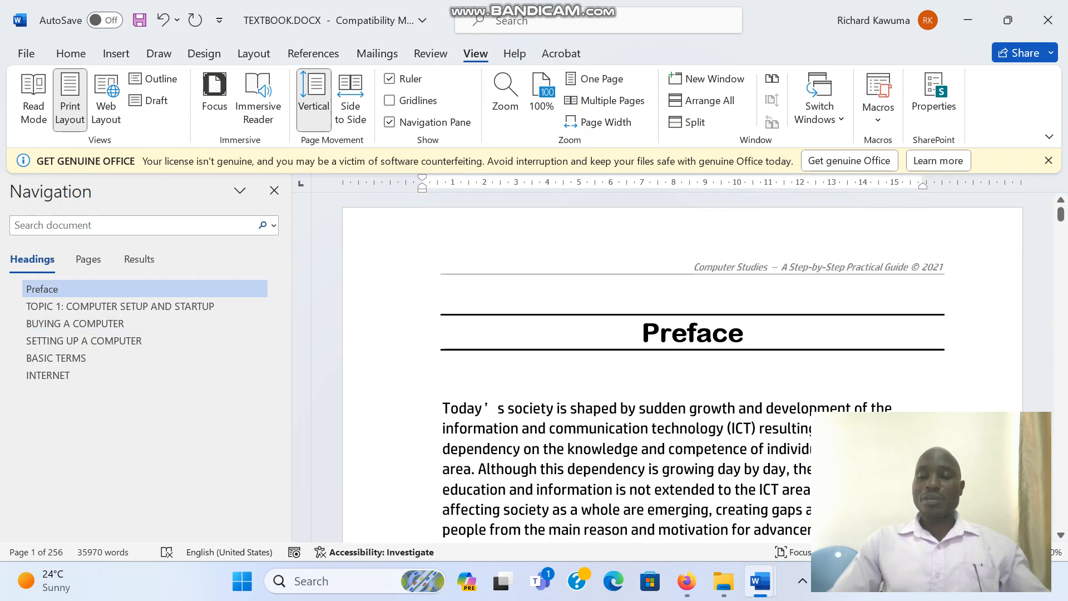
drag(1060, 535, 1064, 540)
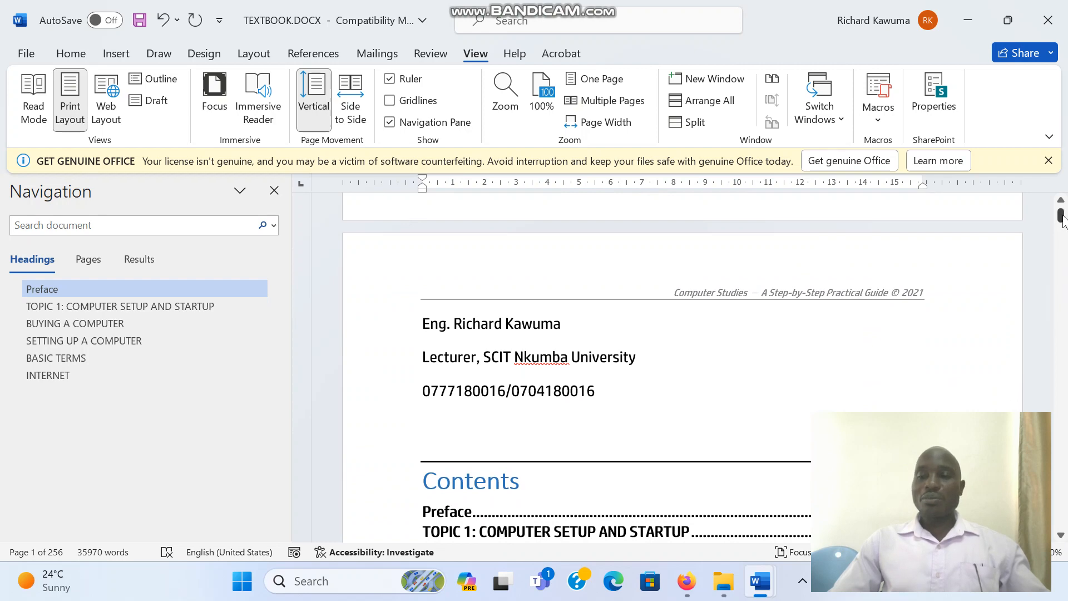
- Apply the Heading 1 style to the "SmartArt and Charts" heading on page 45
drag(1061, 216, 1061, 272)
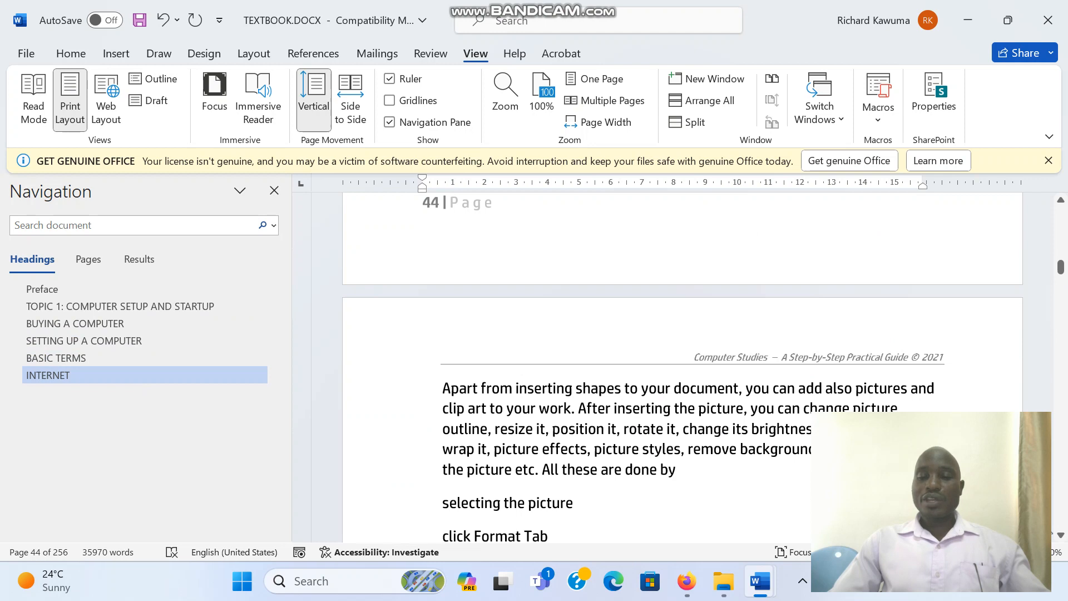
drag(1061, 537, 1061, 536)
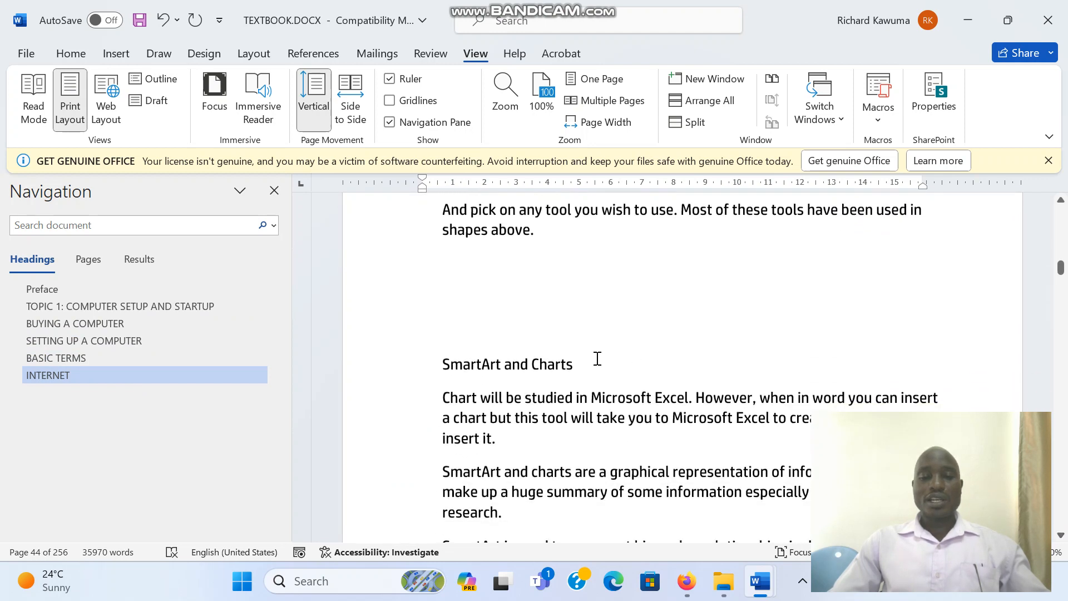
drag(594, 360, 410, 369)
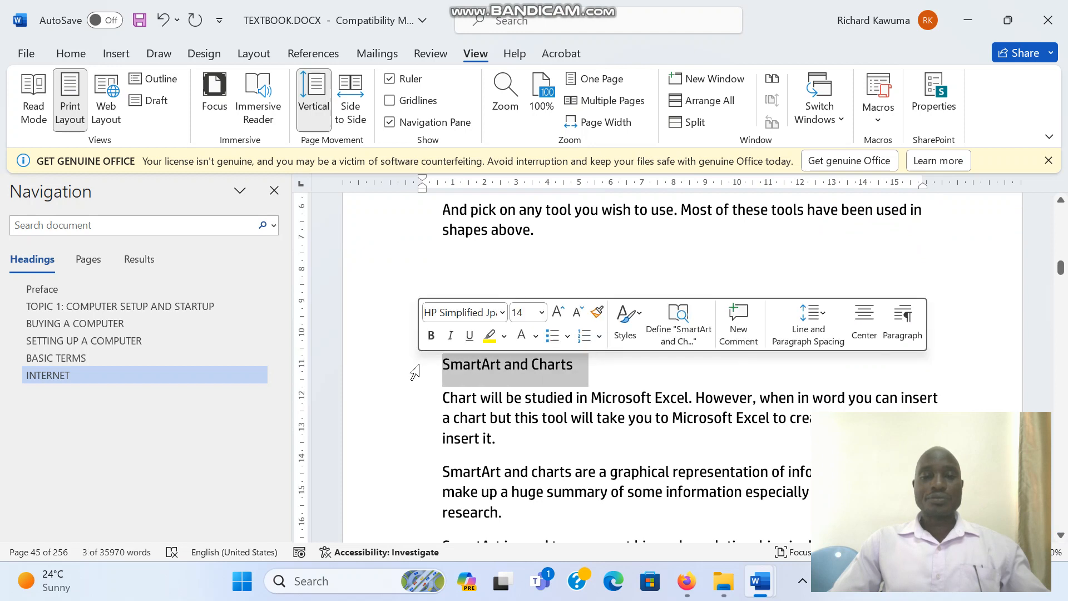
click(81, 50)
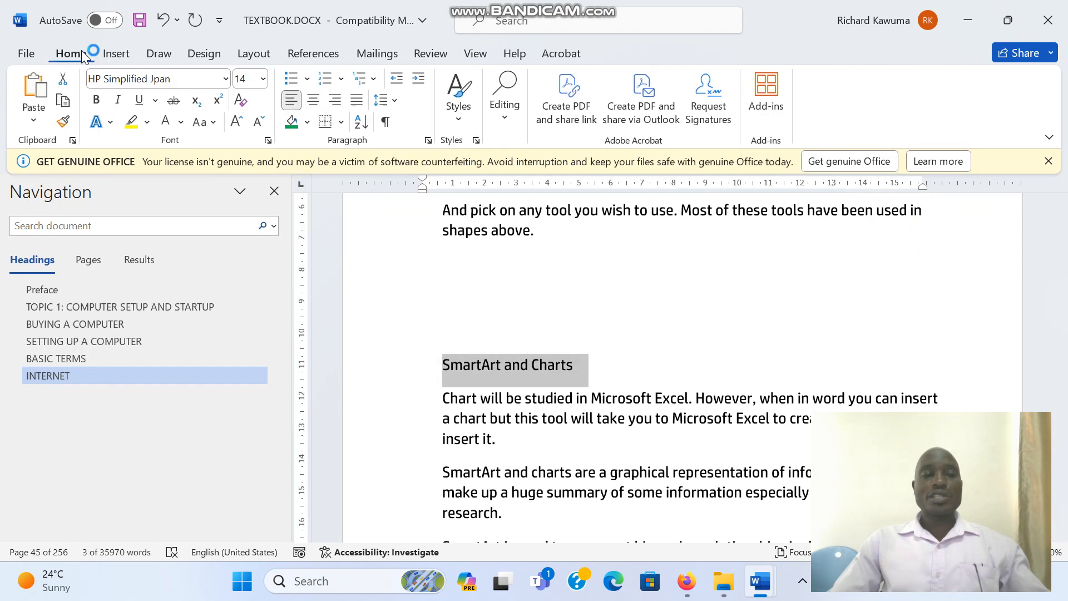
click(476, 141)
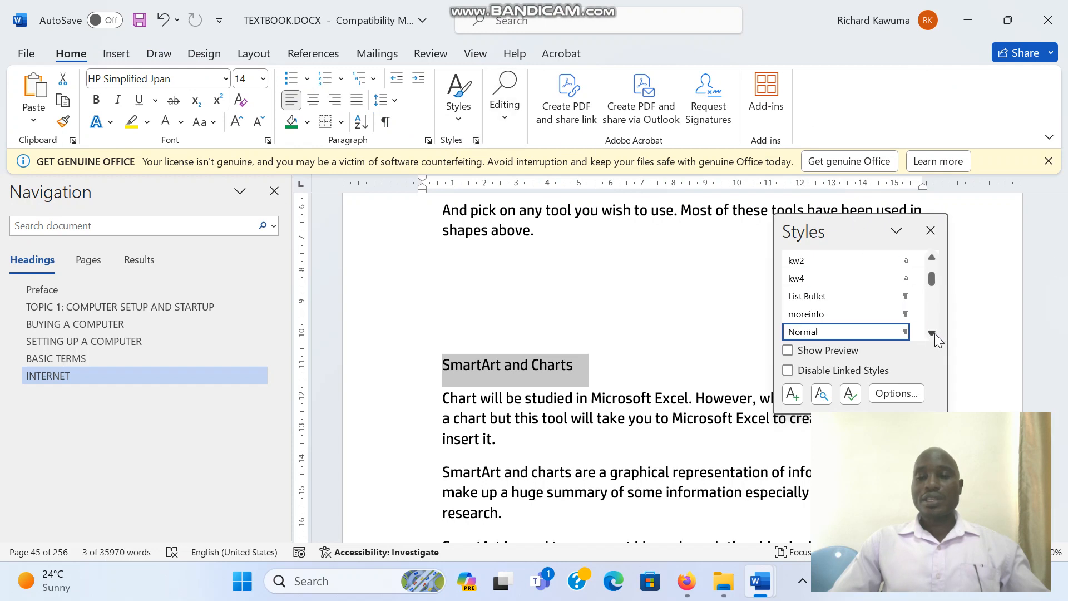
click(932, 333)
click(932, 333)
click(932, 332)
click(932, 332)
click(932, 333)
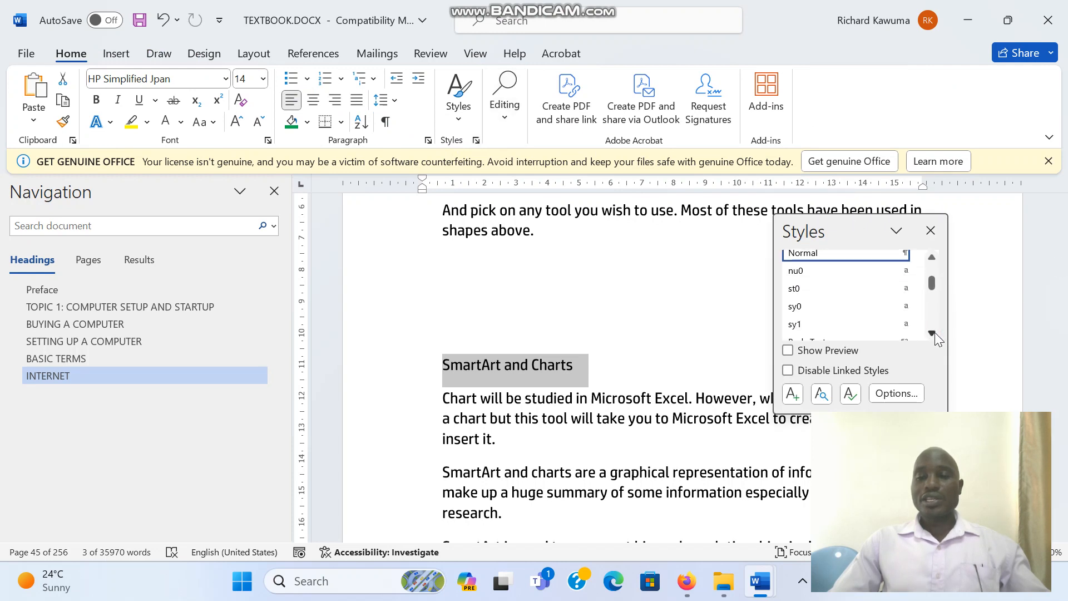
click(932, 333)
click(932, 332)
click(862, 318)
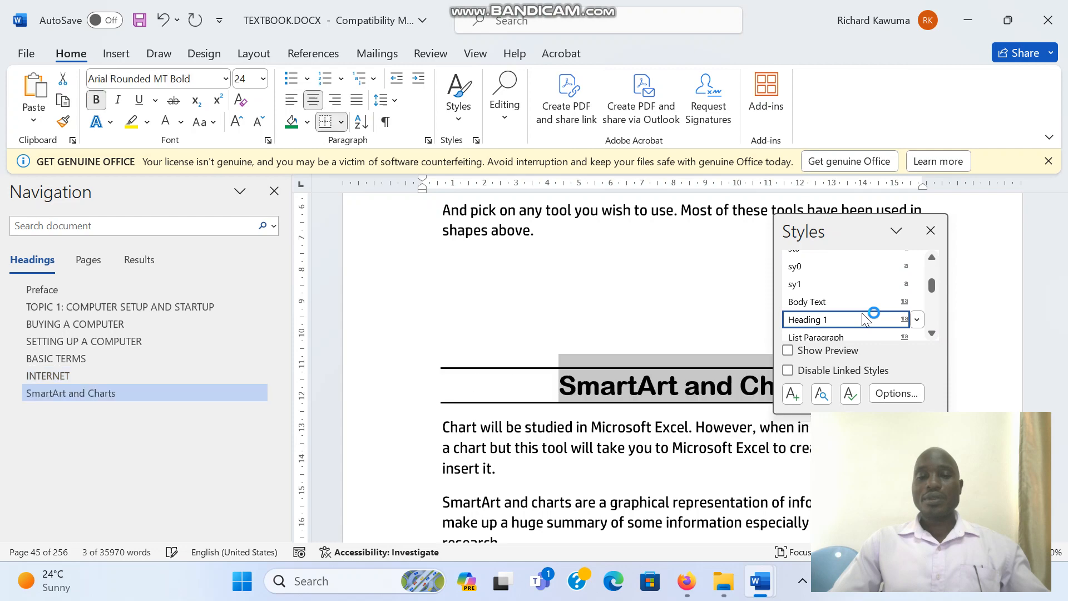
- Close the Styles pane and update the entire table of contents on page 2
click(596, 267)
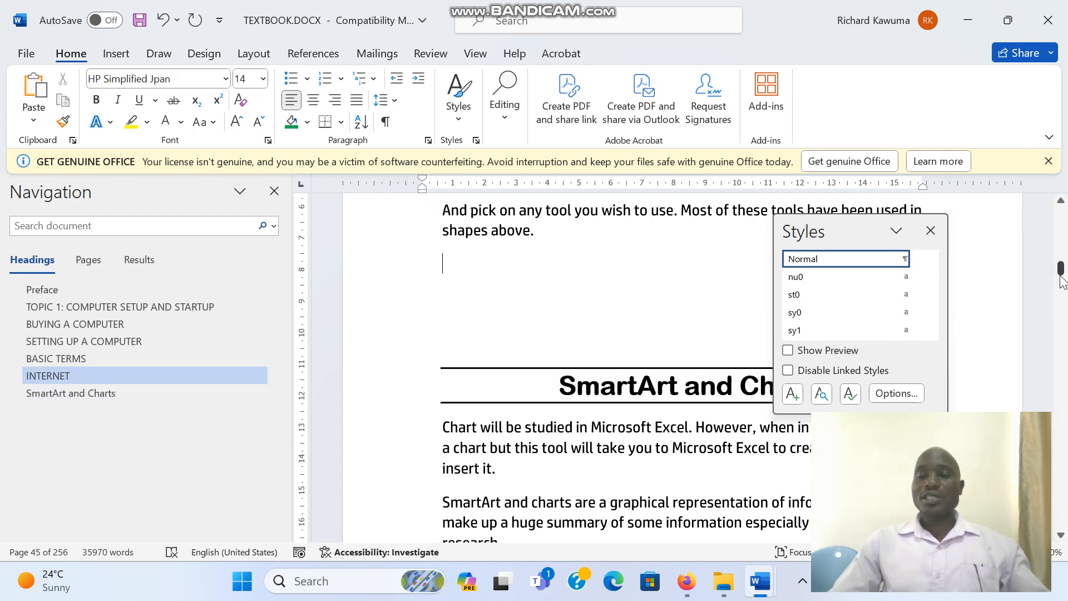
drag(1061, 279, 1062, 221)
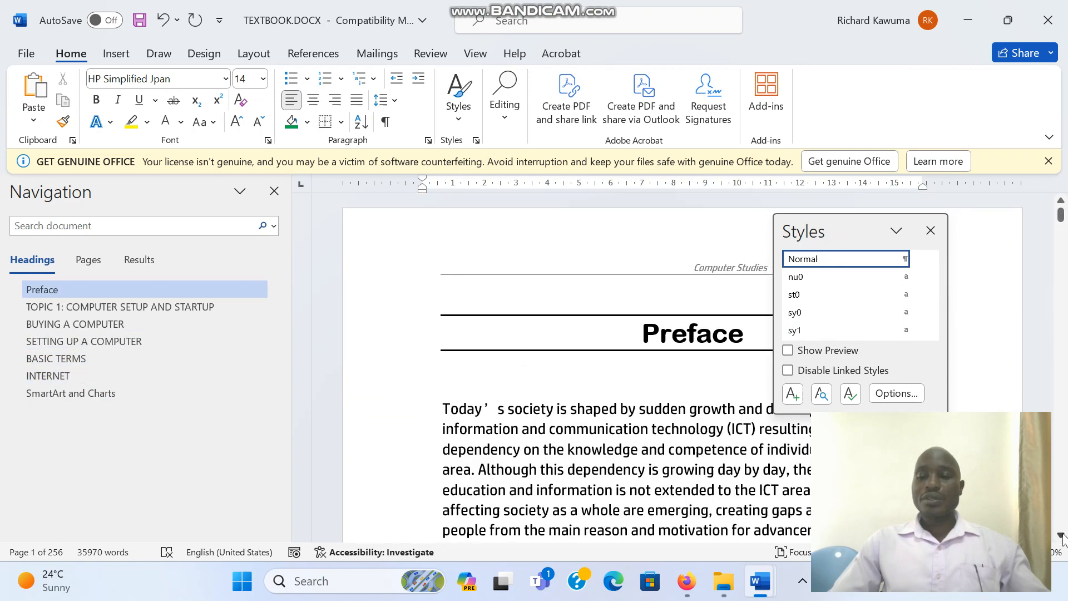
scroll(1062, 538, down, 5)
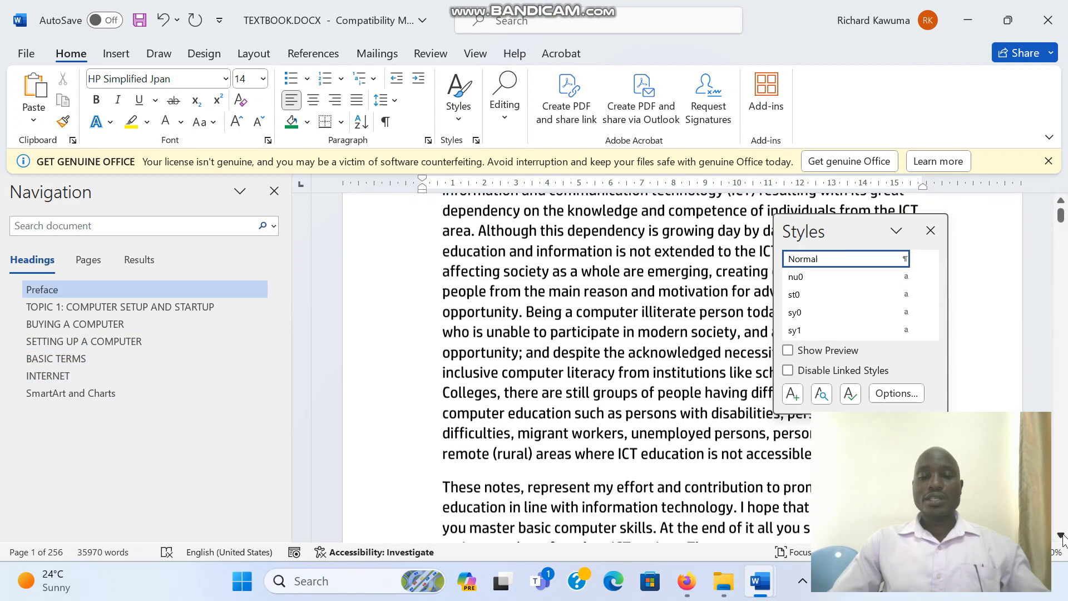
scroll(1062, 538, down, 6)
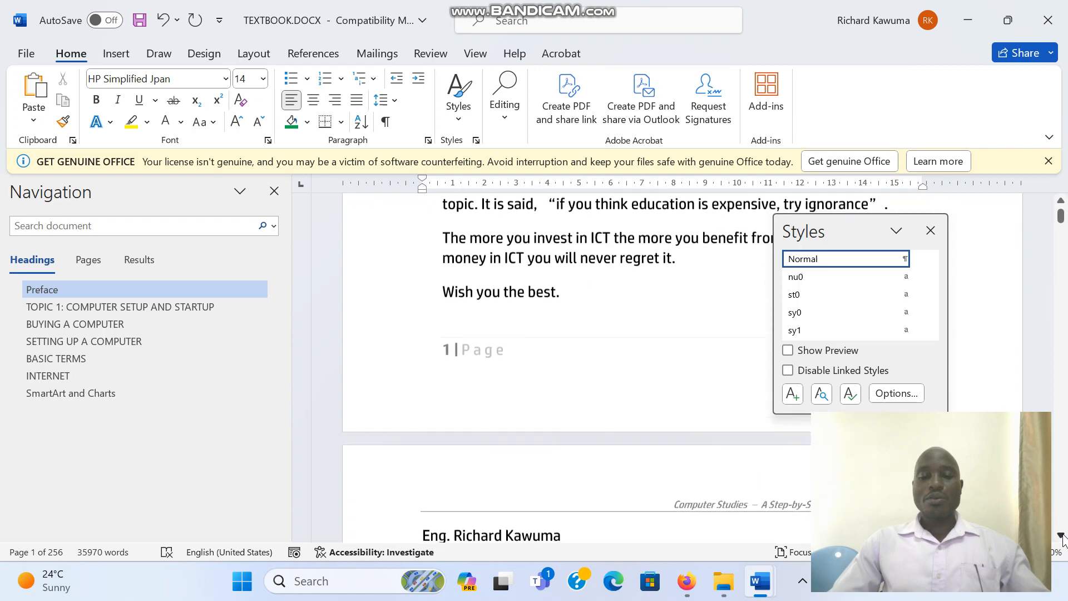
scroll(1062, 537, down, 6)
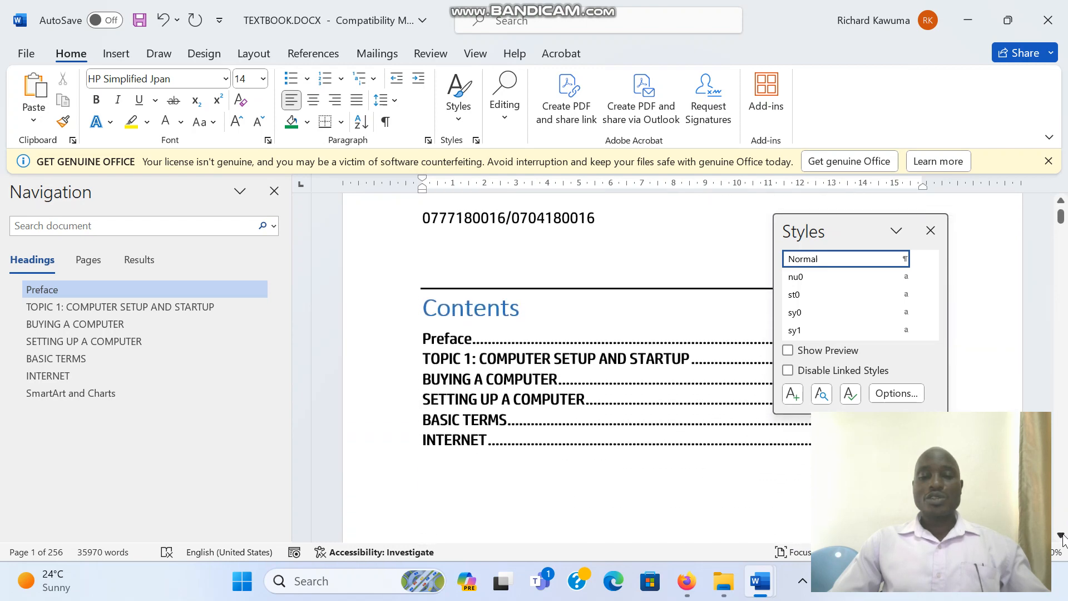
click(930, 230)
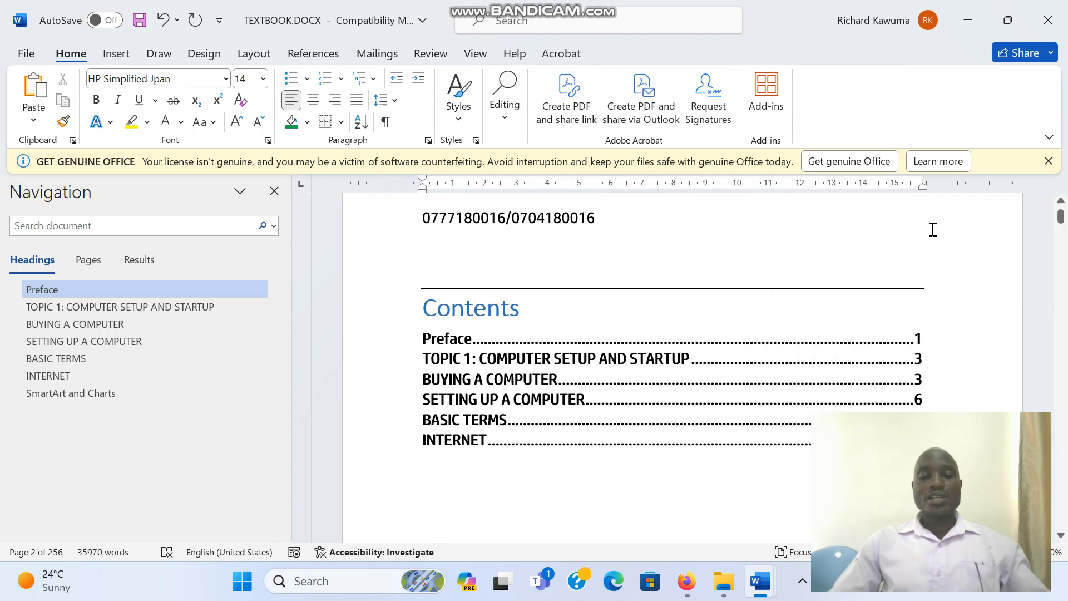
click(623, 316)
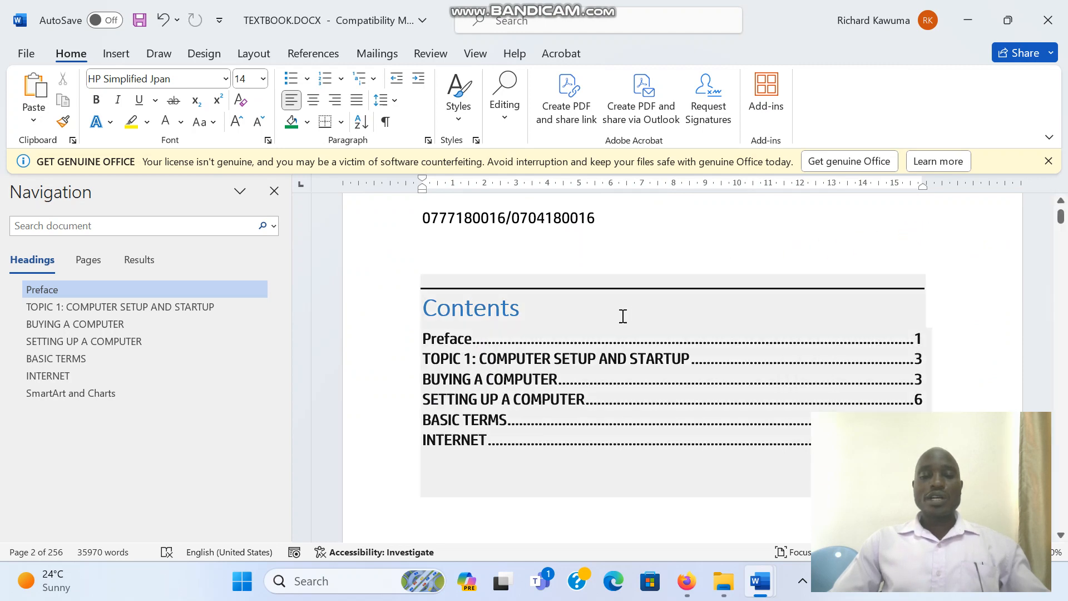
click(594, 316)
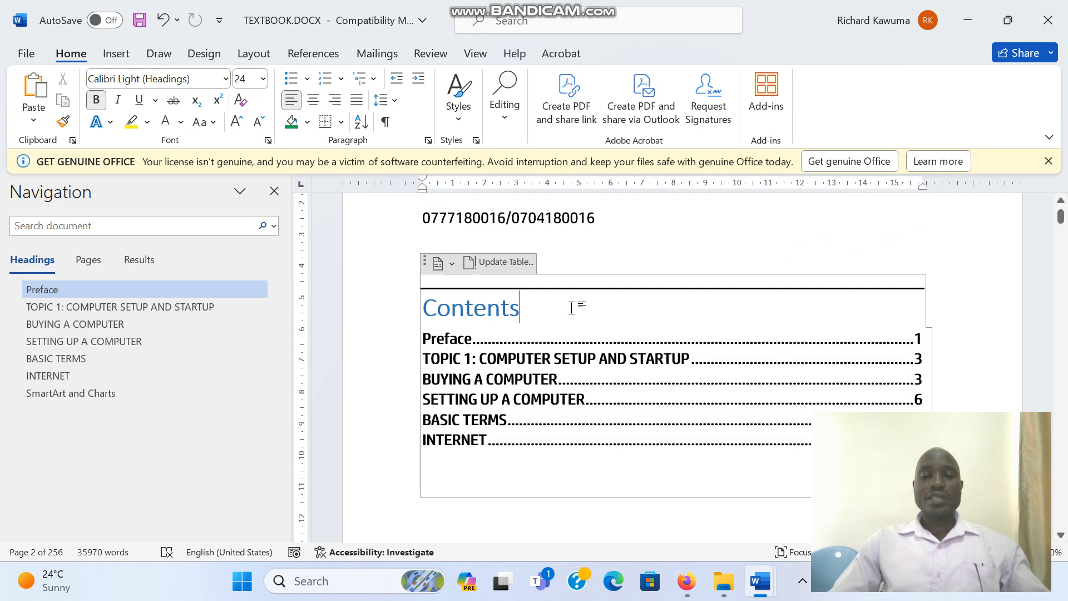
click(509, 262)
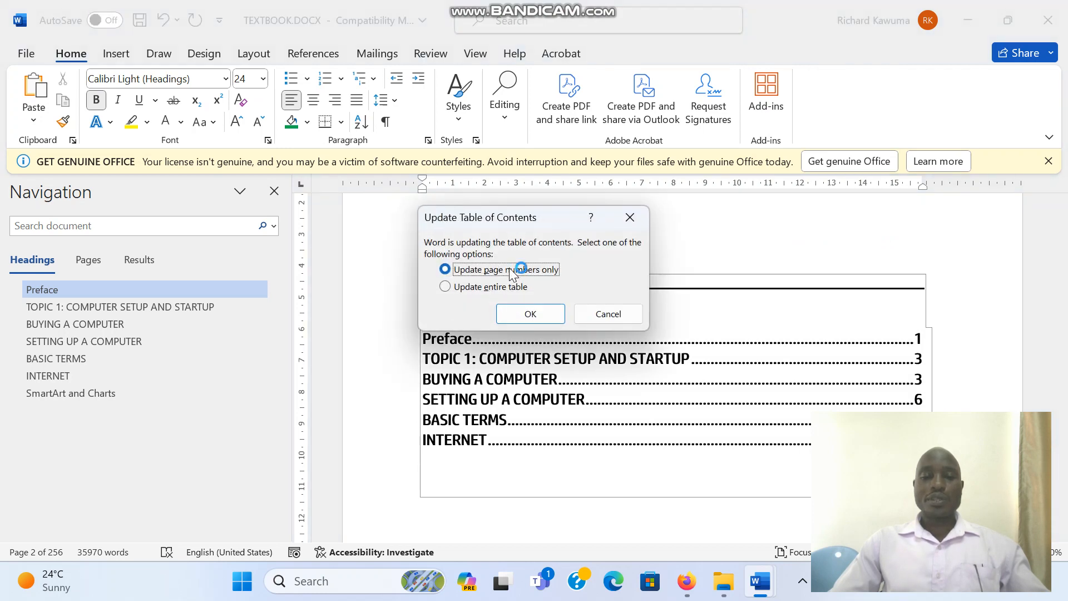
click(488, 288)
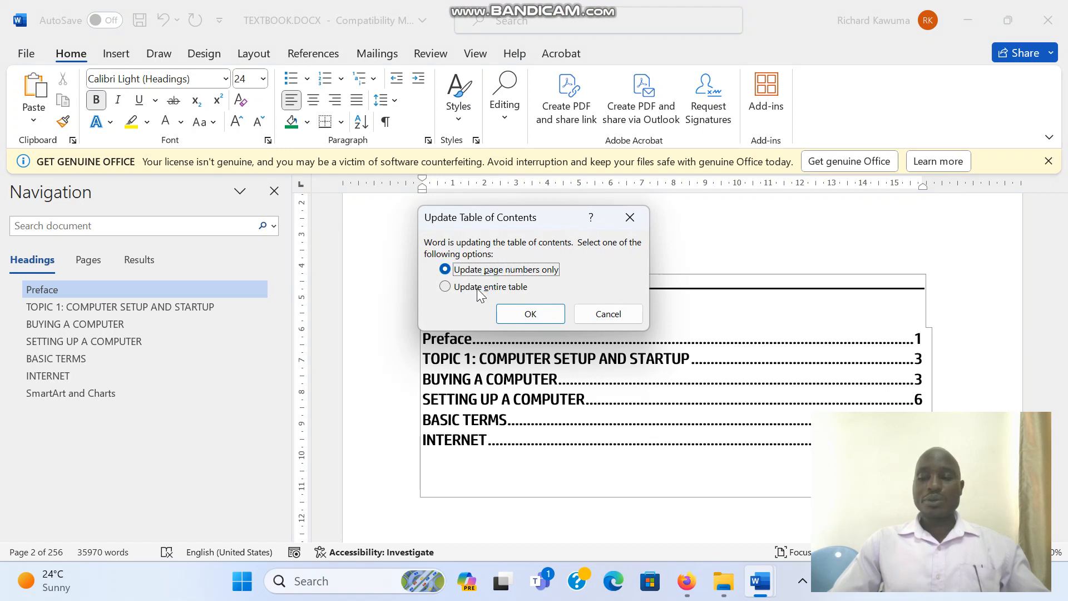
click(488, 288)
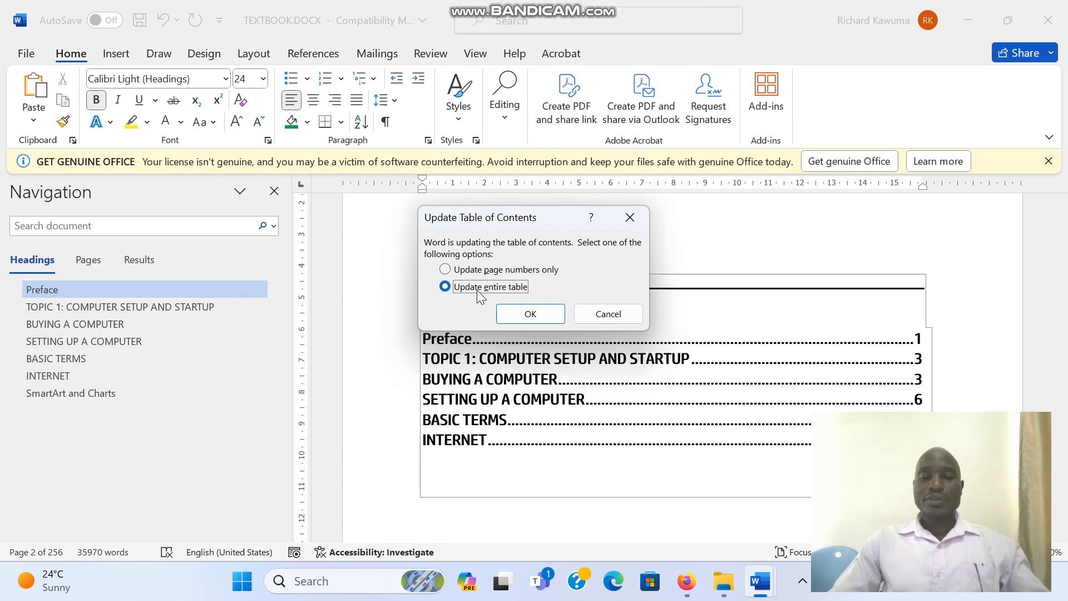
click(517, 313)
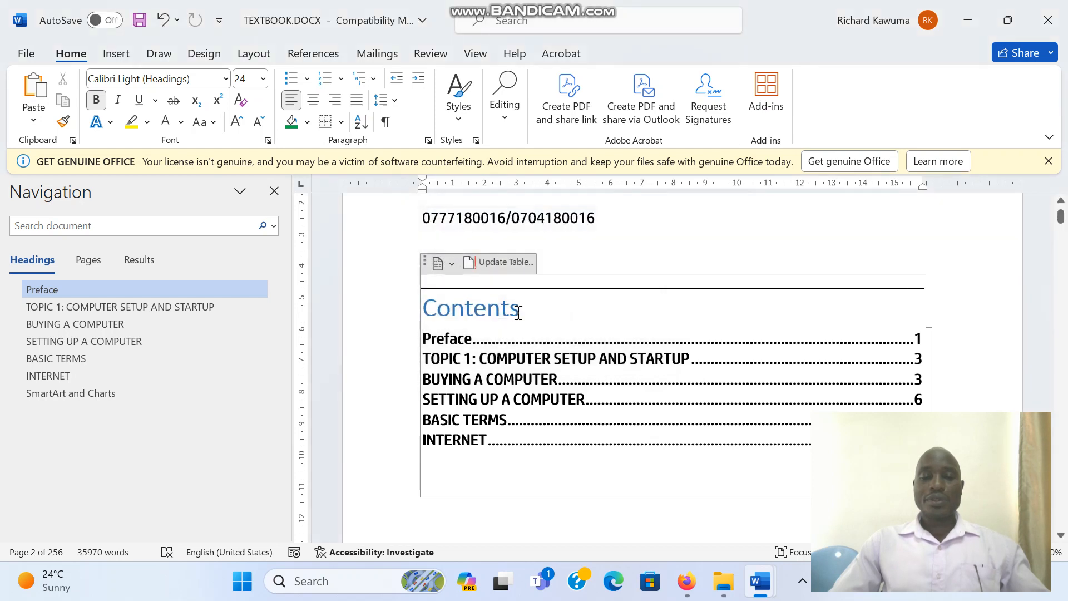